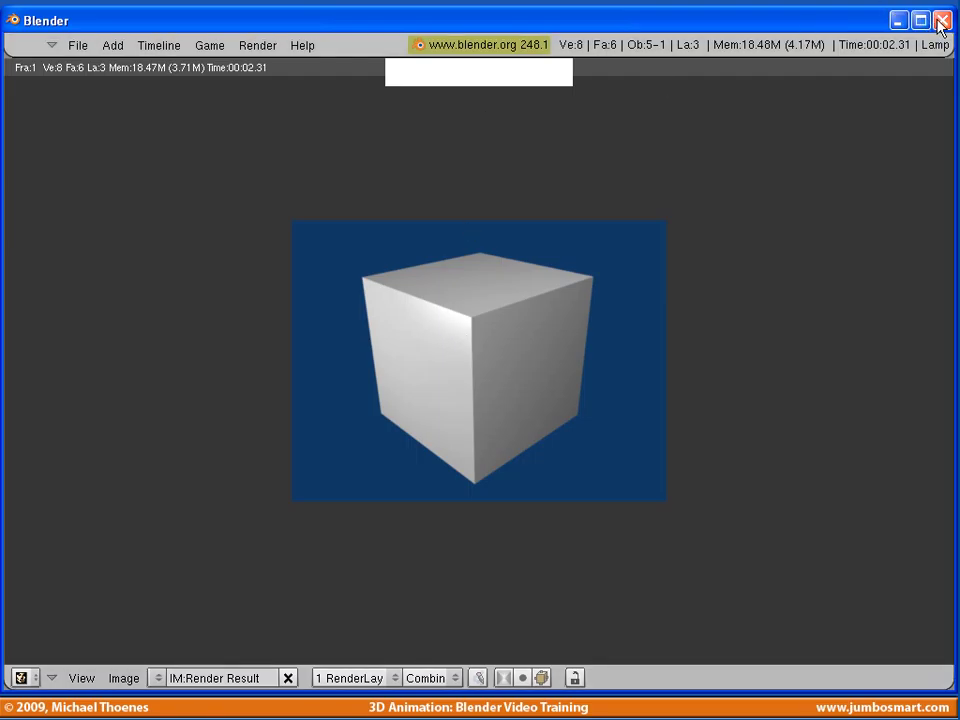
Close the render result and replace the cube's existing linked material with a newly added one.
left_click(732, 149)
key("Escape")
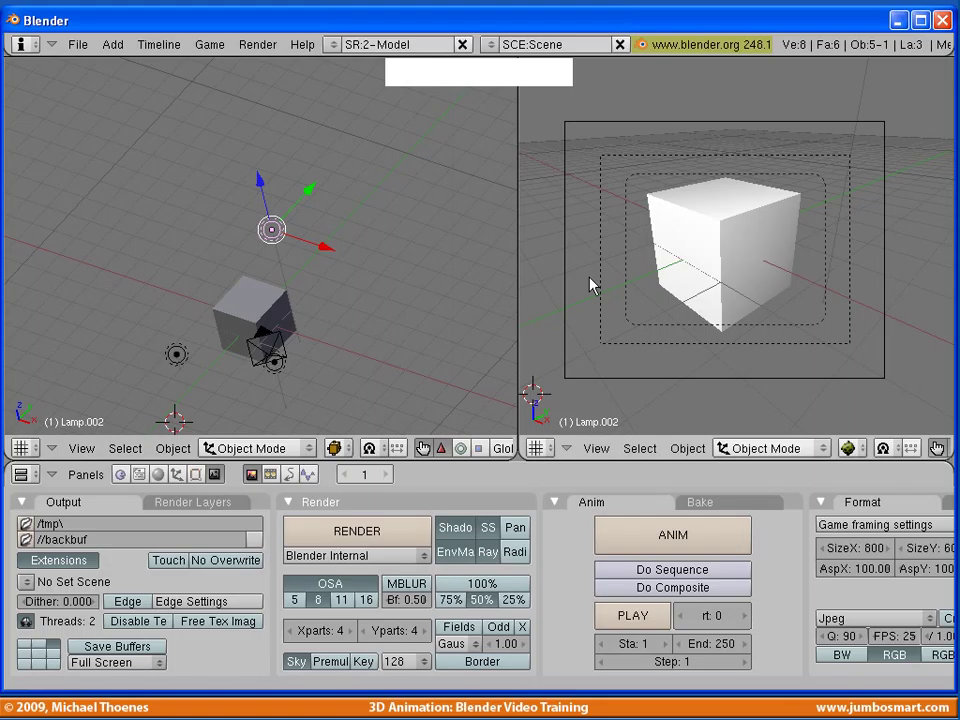
right_click(714, 261)
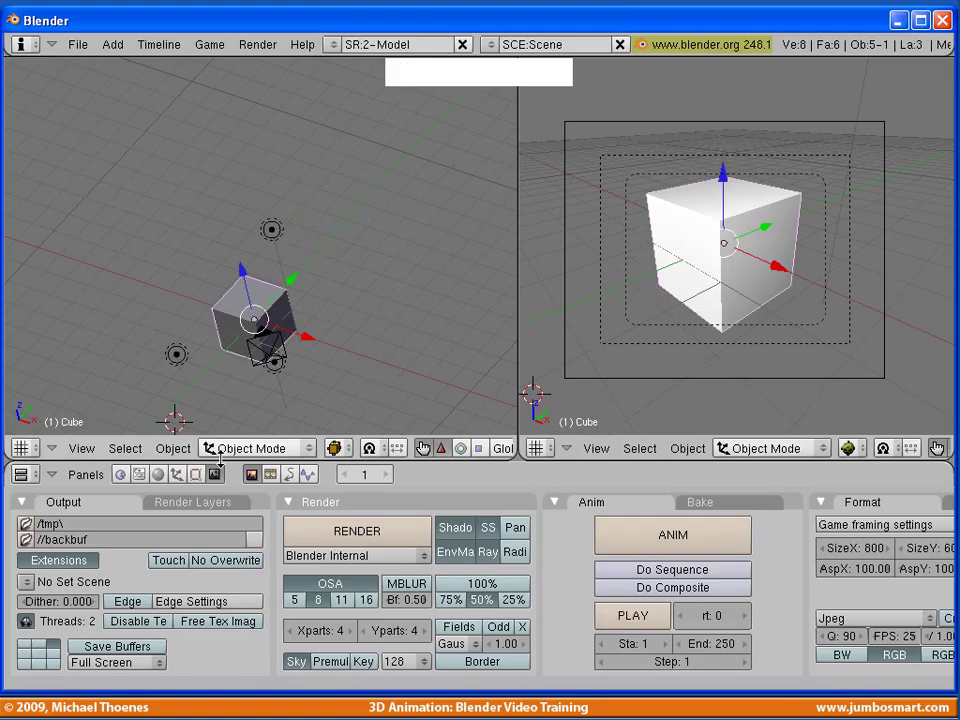
left_click(162, 472)
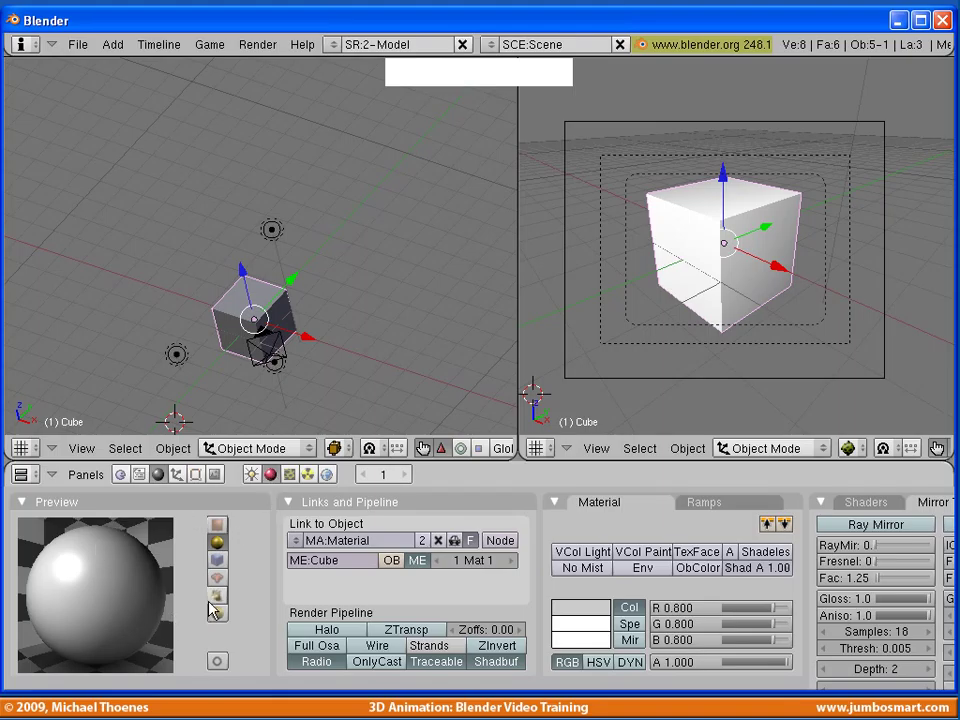
left_click(437, 541)
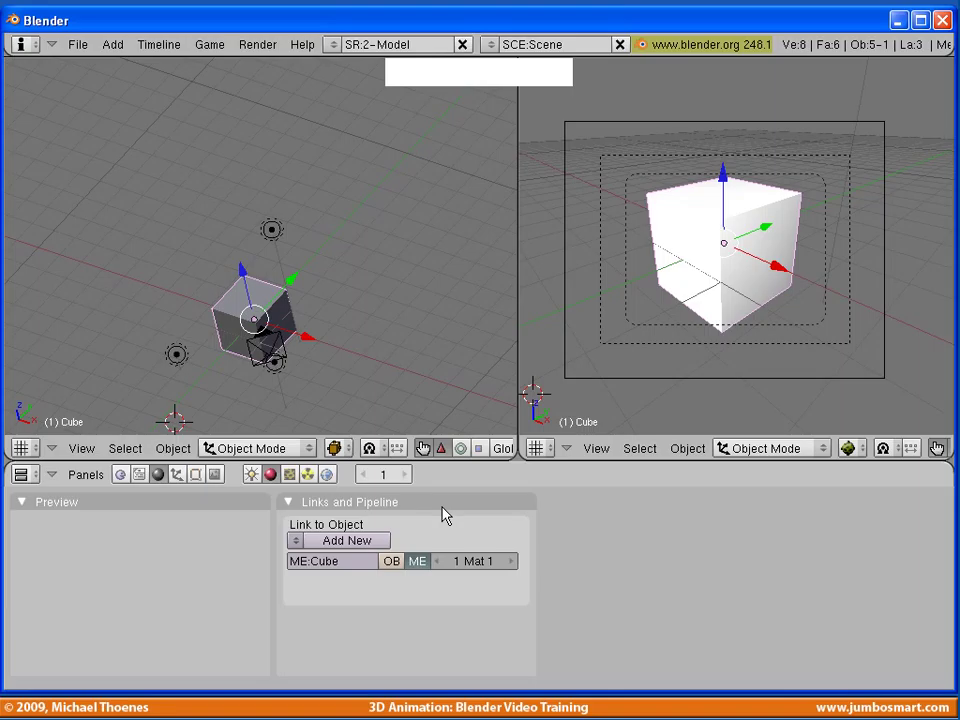
left_click(347, 541)
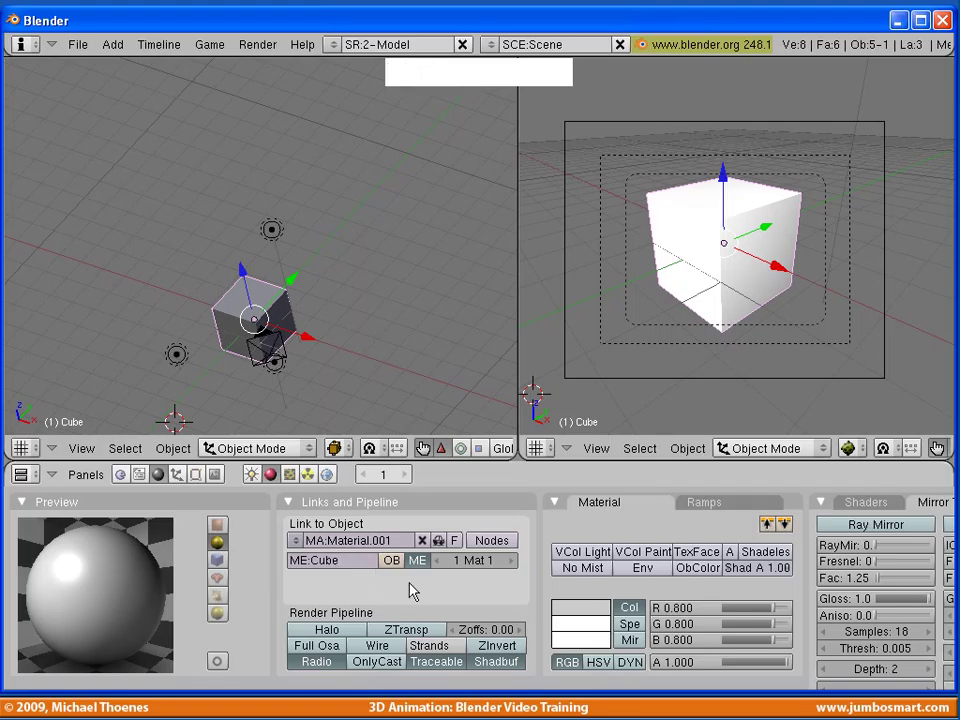
Set the new material's main colour to red, about R 0.836, G 0.191, B 0.191.
middle_click_drag(450, 594, 426, 586)
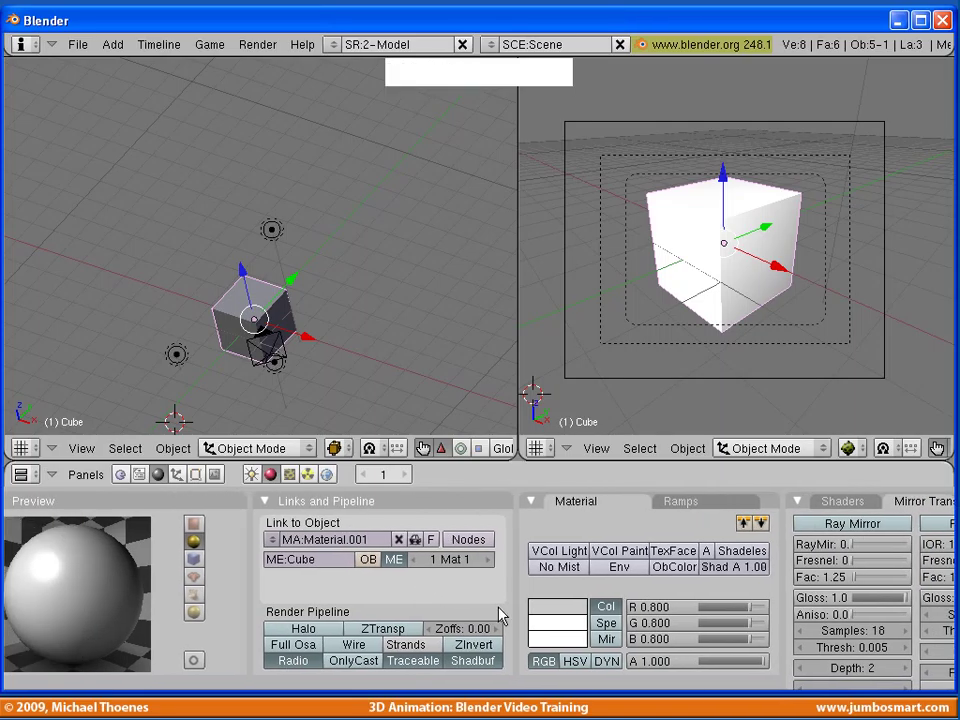
left_click(557, 612)
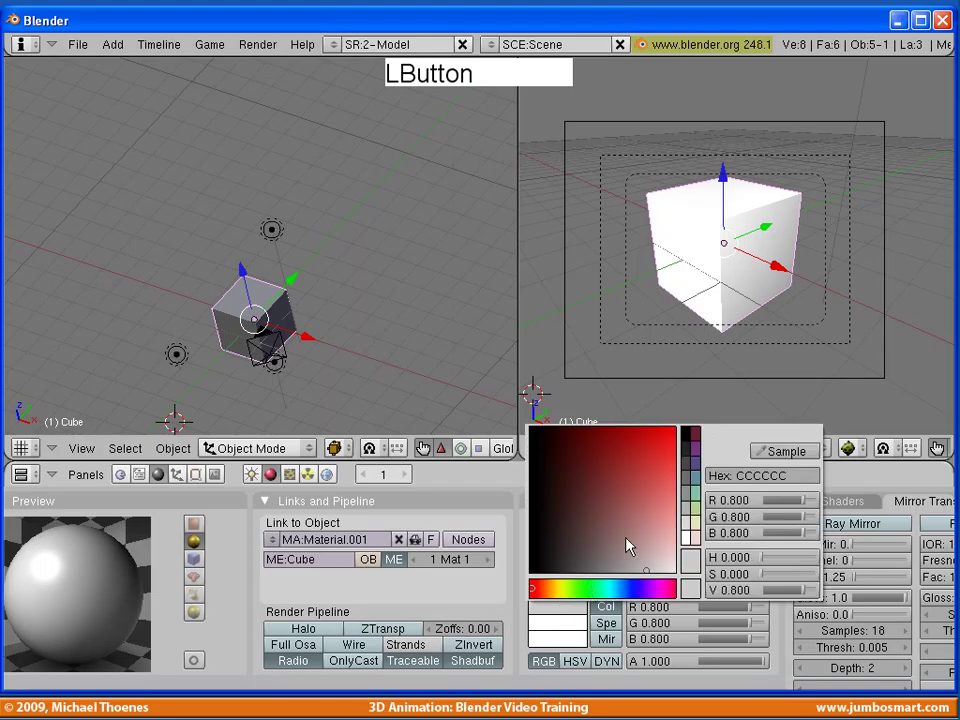
left_click_drag(655, 535, 654, 466)
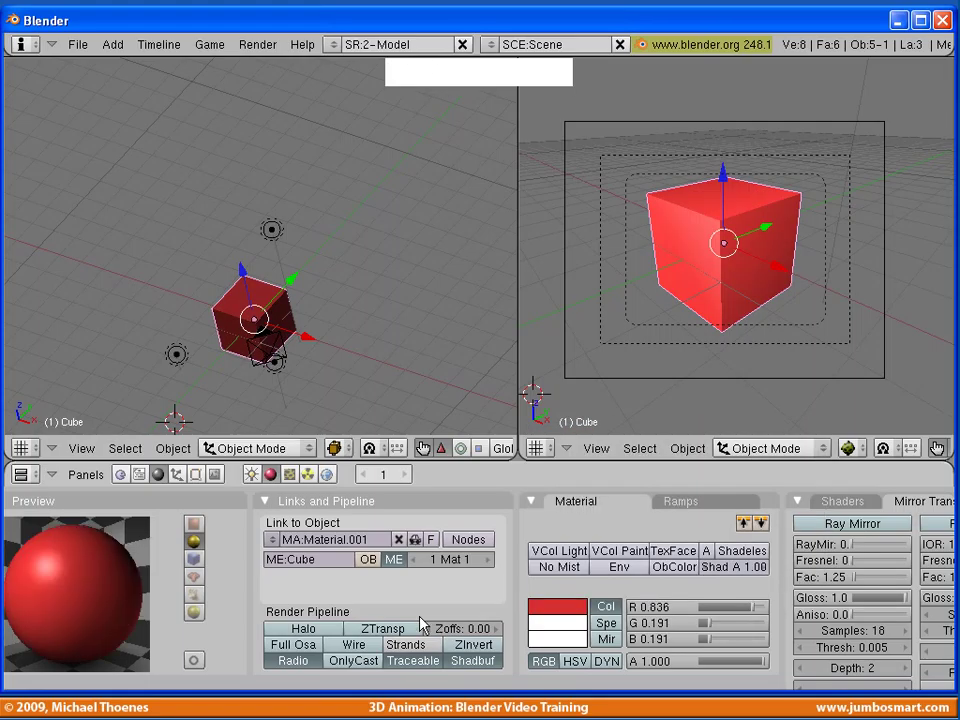
Change the cube material's main colour to green, about R 0.219, G 0.785, B 0.239.
mouse_move(614, 582)
middle_mouse_down()
mouse_move(403, 576)
mouse_move(602, 579)
middle_mouse_up()
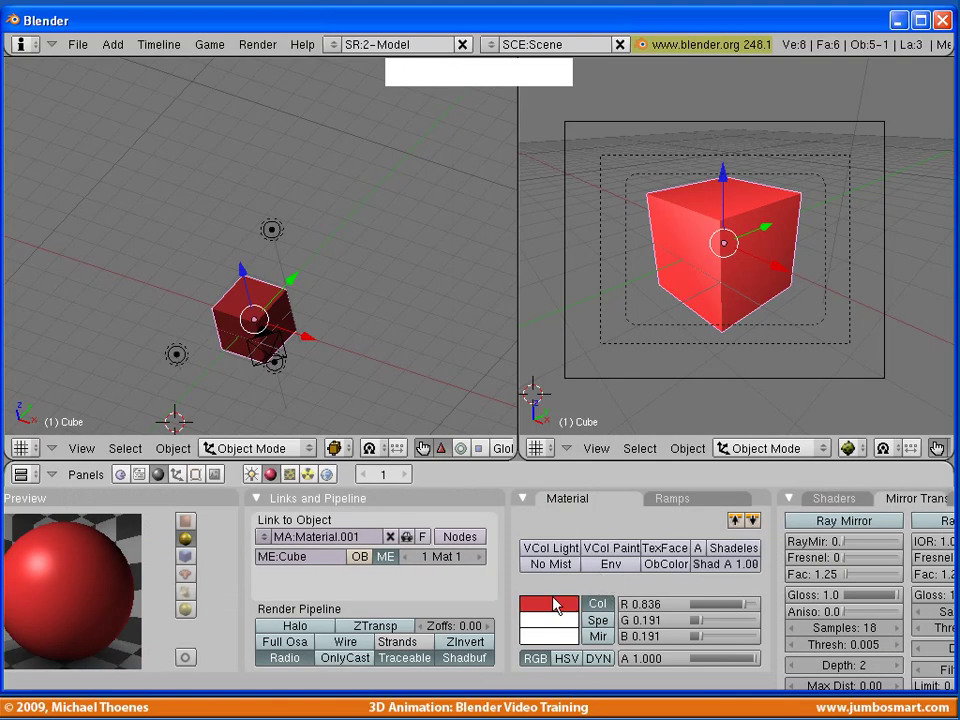
left_click(550, 605)
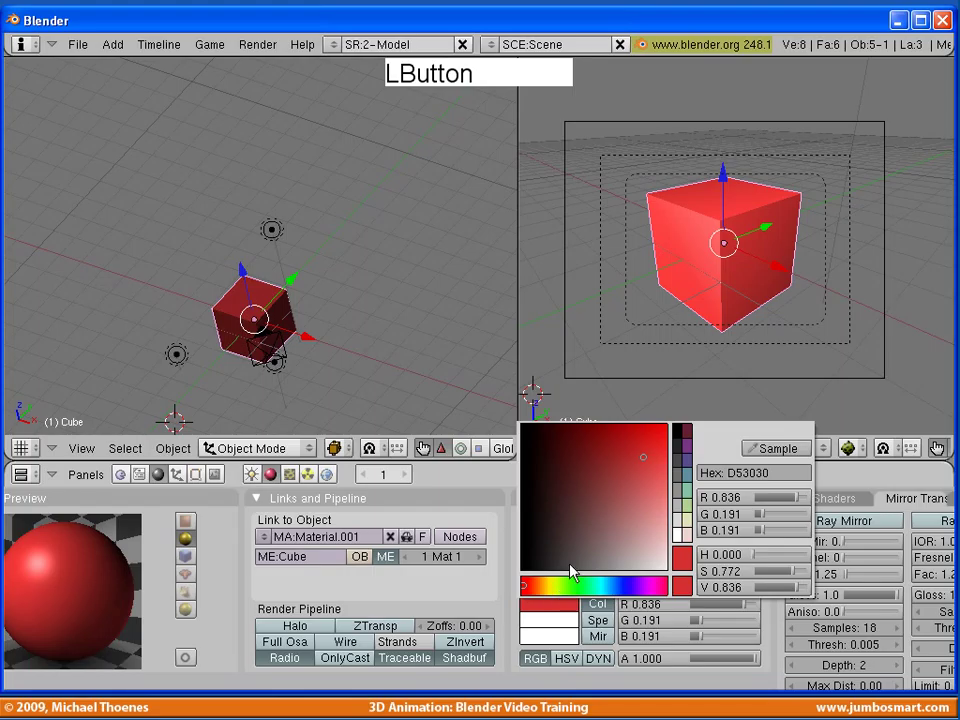
left_click(572, 587)
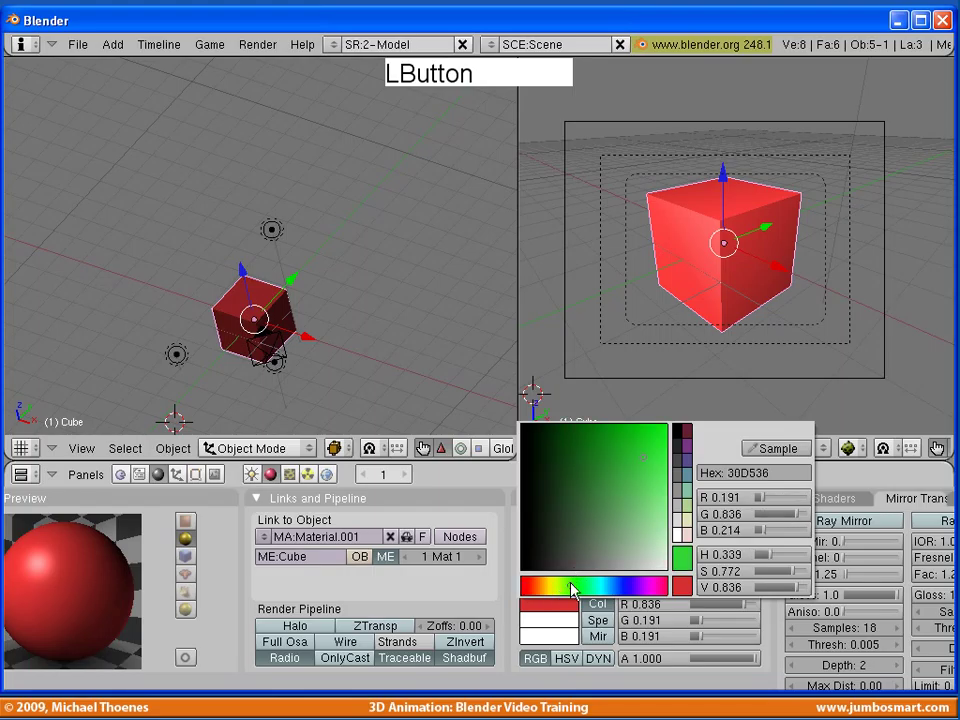
left_click_drag(615, 522, 639, 469)
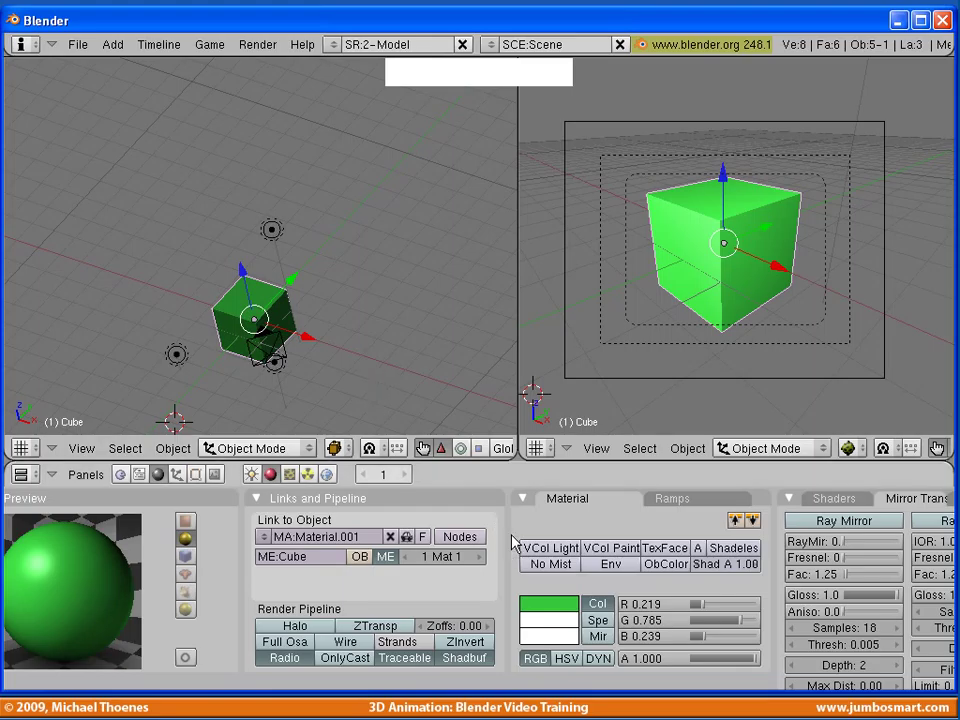
Render the scene to check the cube's new colour and return to the modelling layout.
middle_click_drag(521, 527, 542, 519)
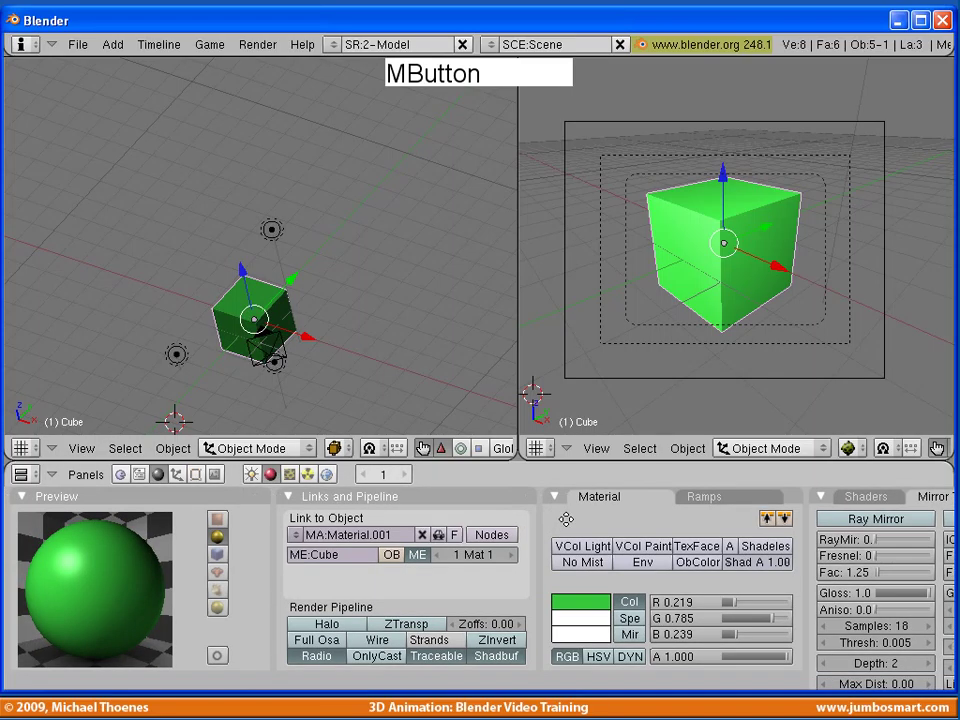
left_click(218, 474)
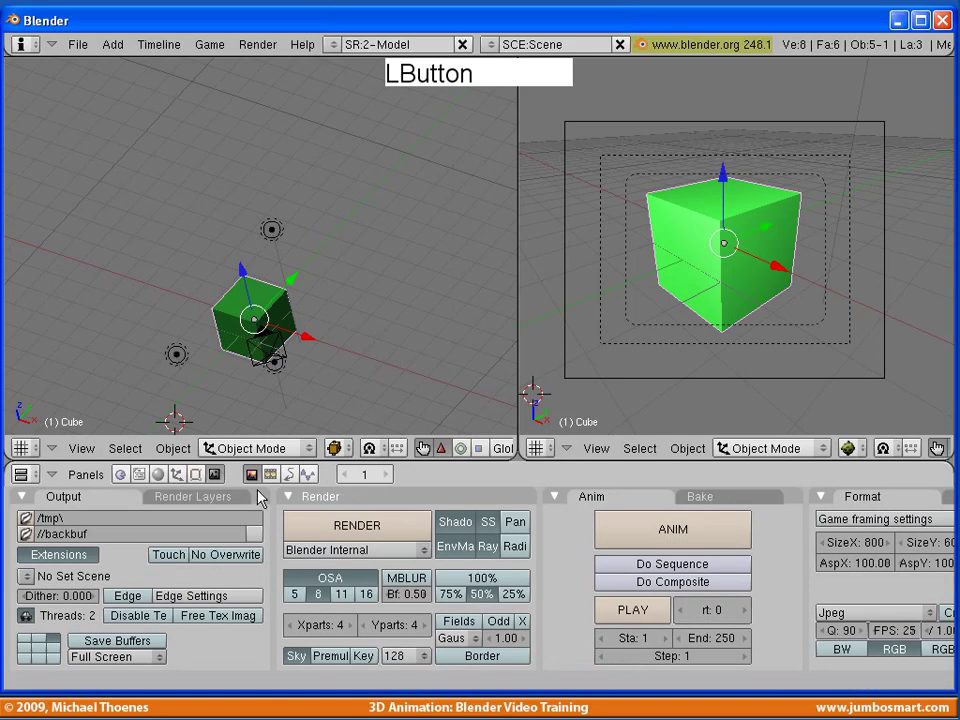
left_click(350, 527)
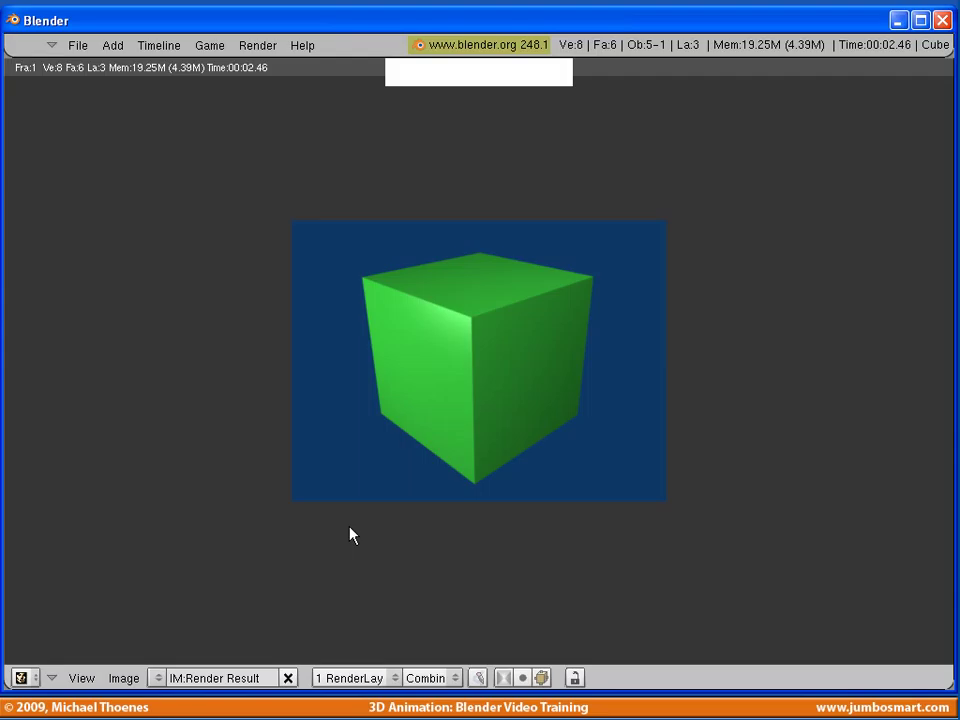
key("Escape")
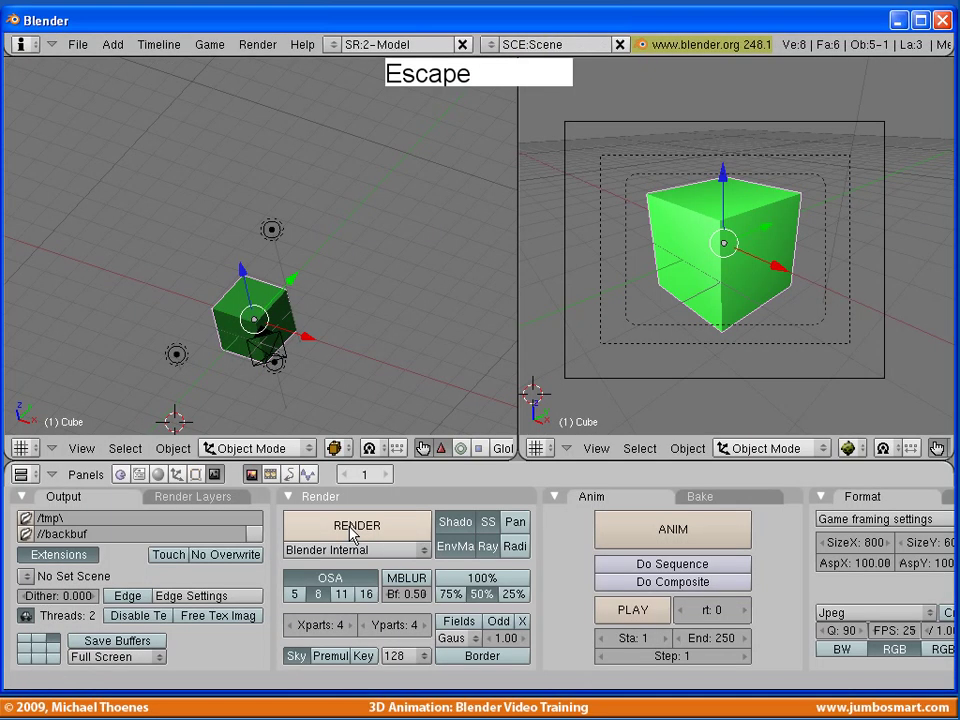
Move the camera back from the cube by about 4.39 units along its local Z axis.
left_click(760, 310)
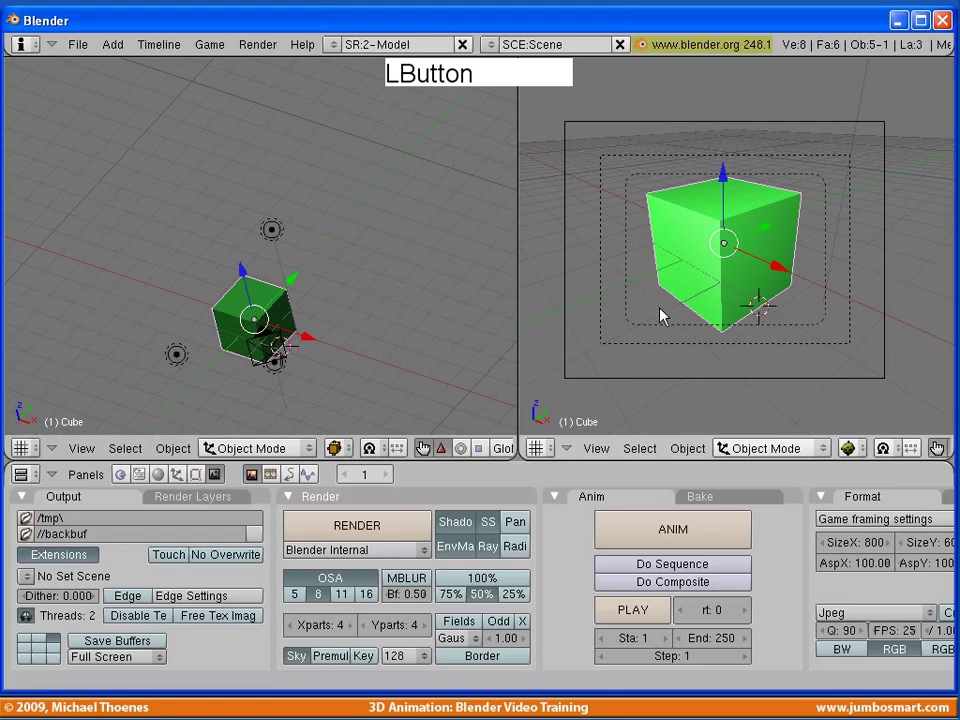
right_click(688, 388)
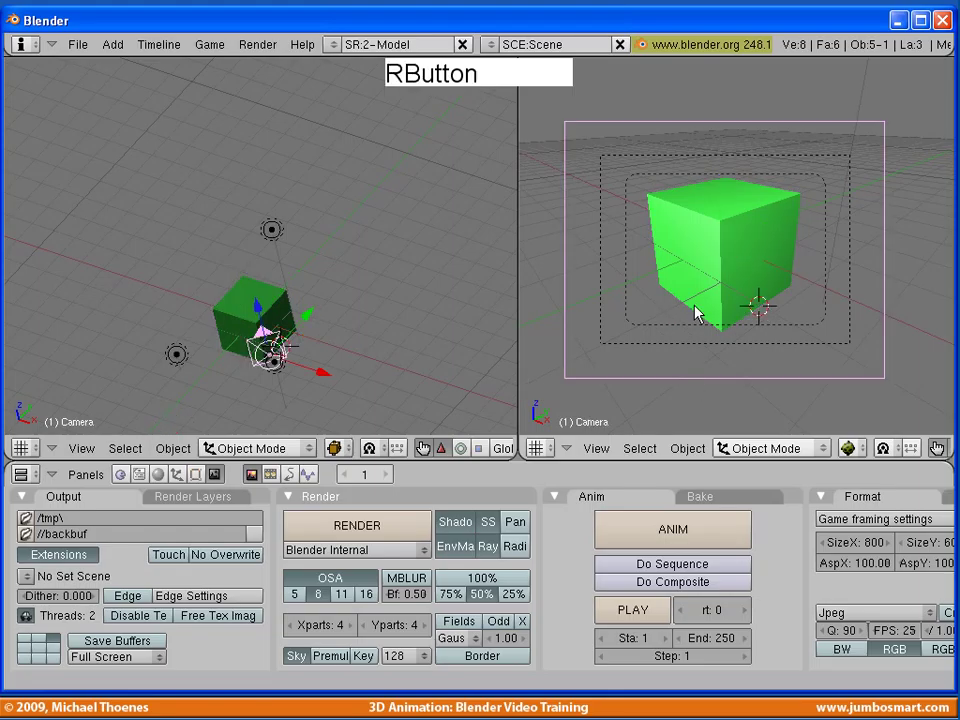
key("g")
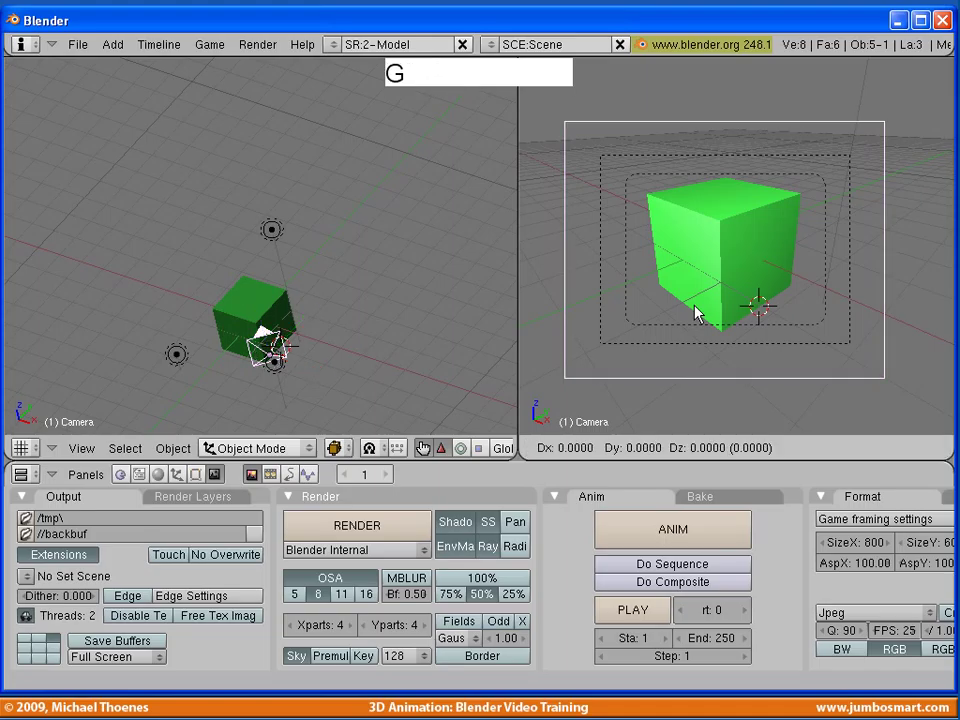
middle_click(697, 313)
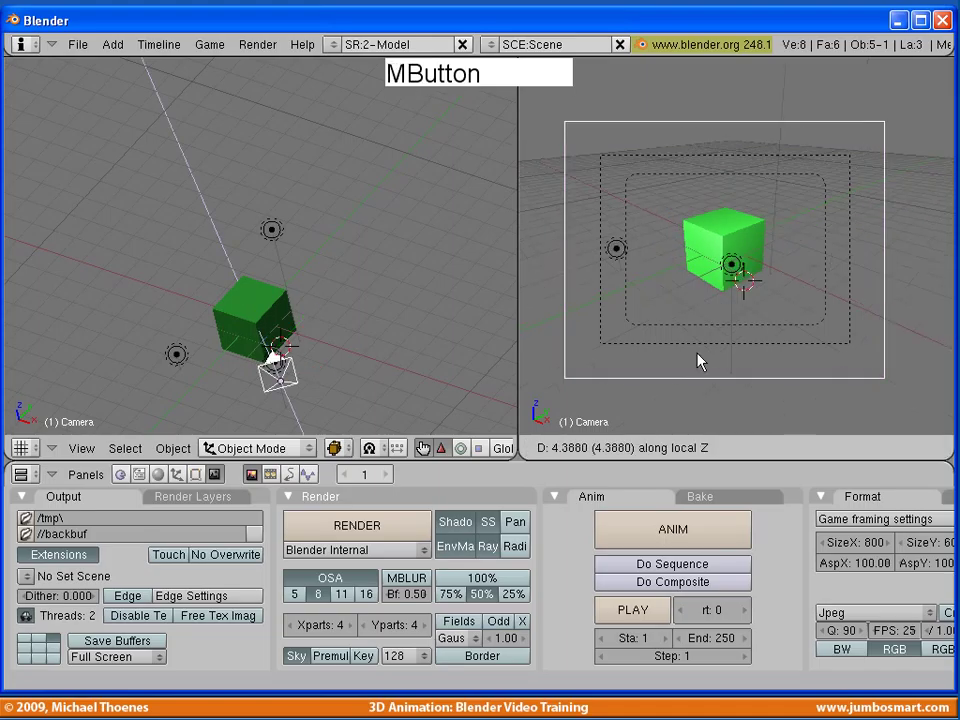
Duplicate the cube twice along the Y axis, placing one copy on each side of the original.
right_click(730, 236)
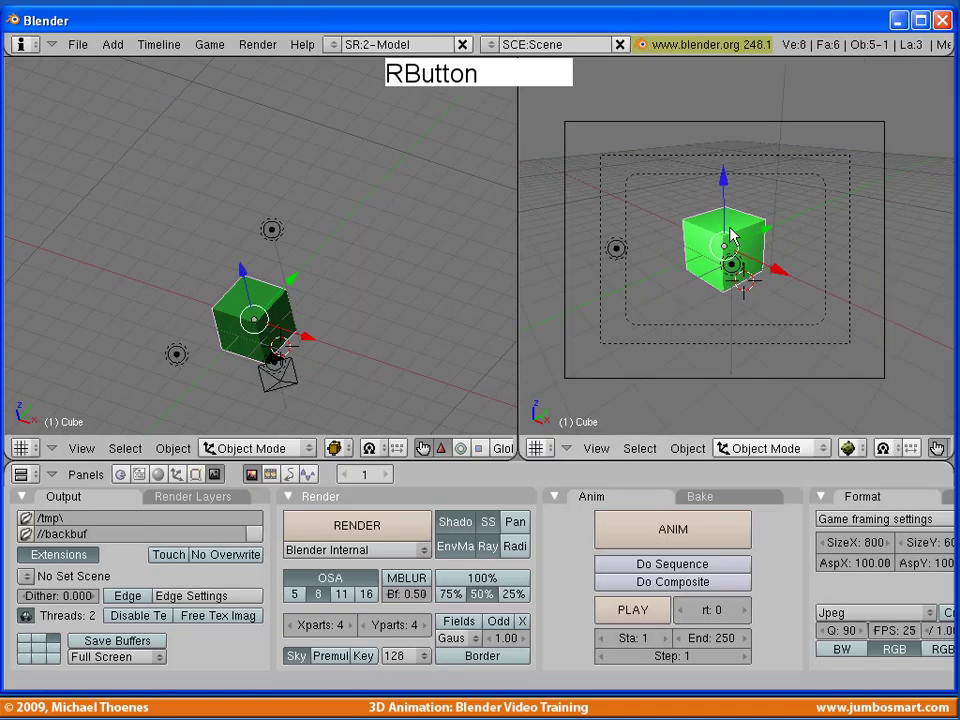
key("shift")
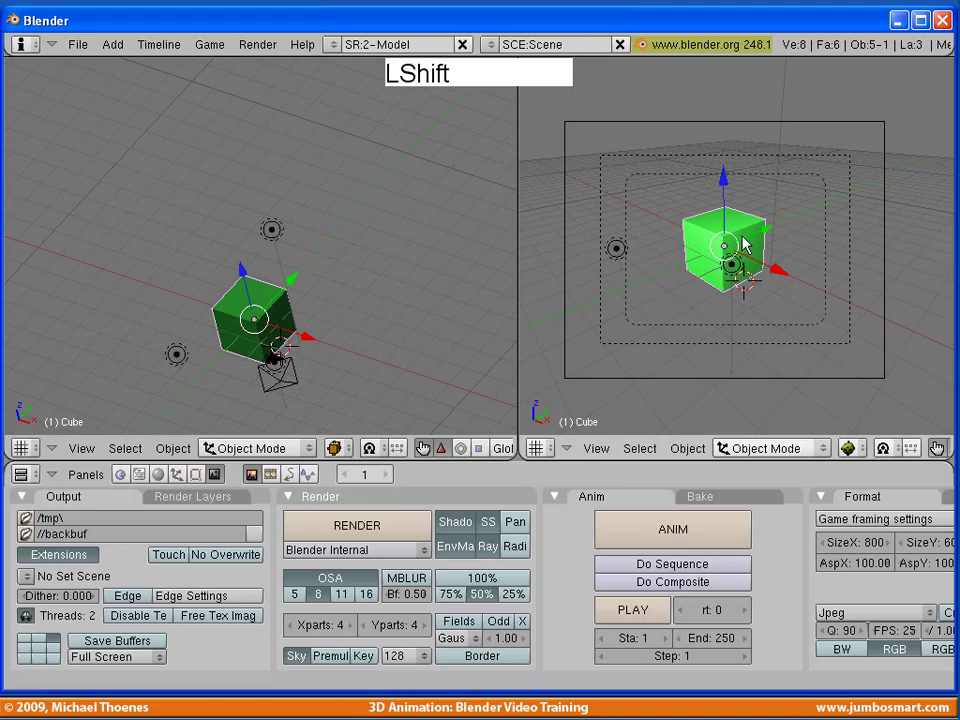
key("shift+d")
middle_click(743, 243)
left_click(683, 270)
key("shift+d")
middle_click(797, 215)
left_click(795, 215)
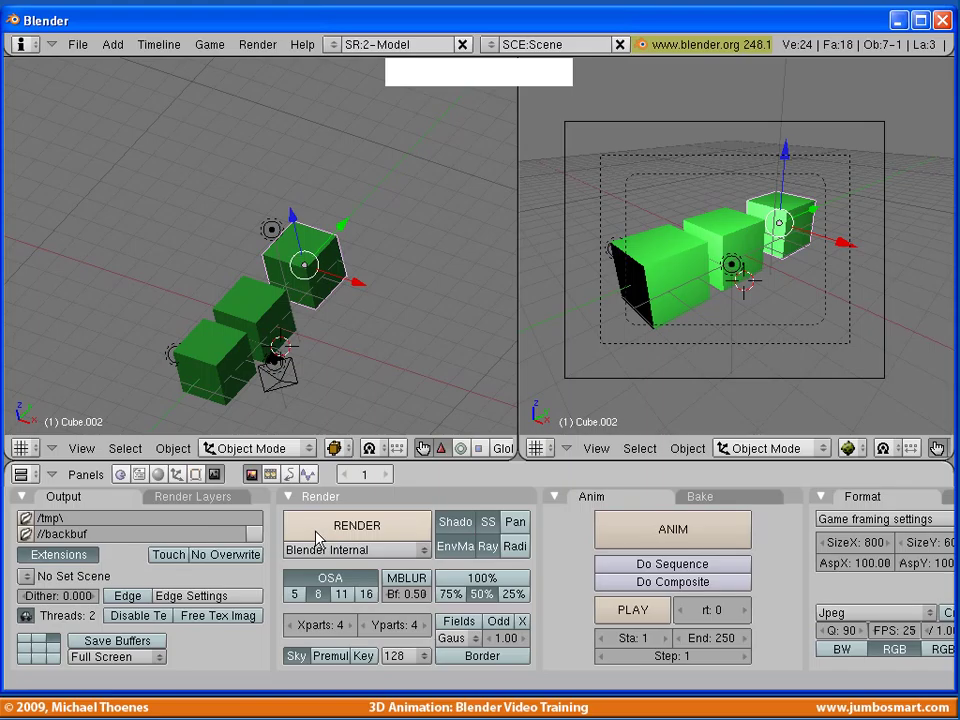
Show the material settings of the cube farthest from the camera and open the full list of existing materials.
left_click(158, 474)
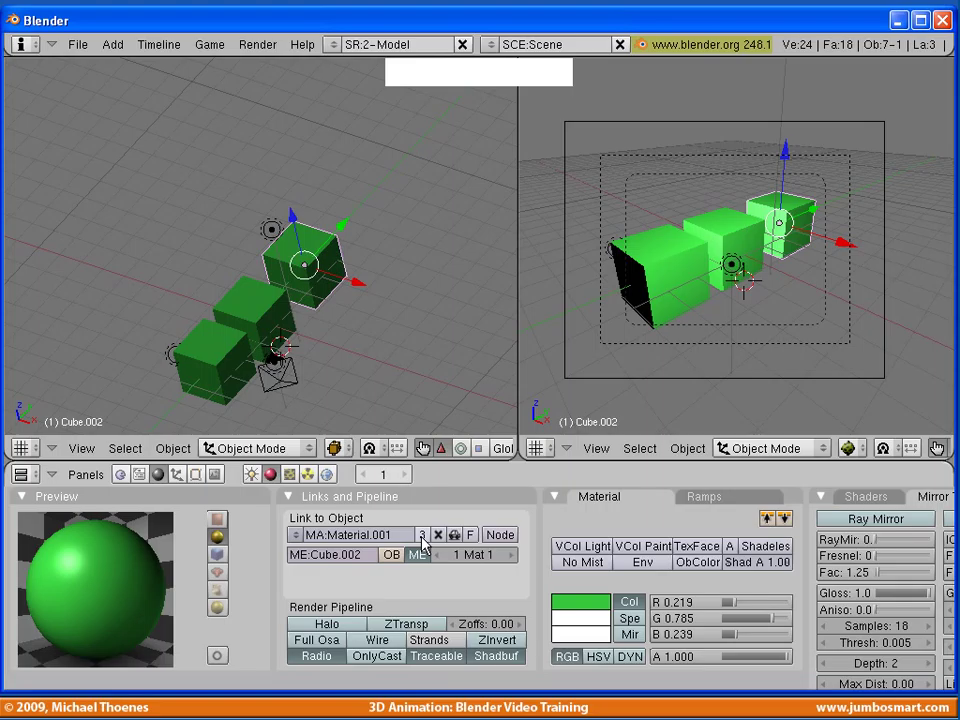
key("KP_Add")
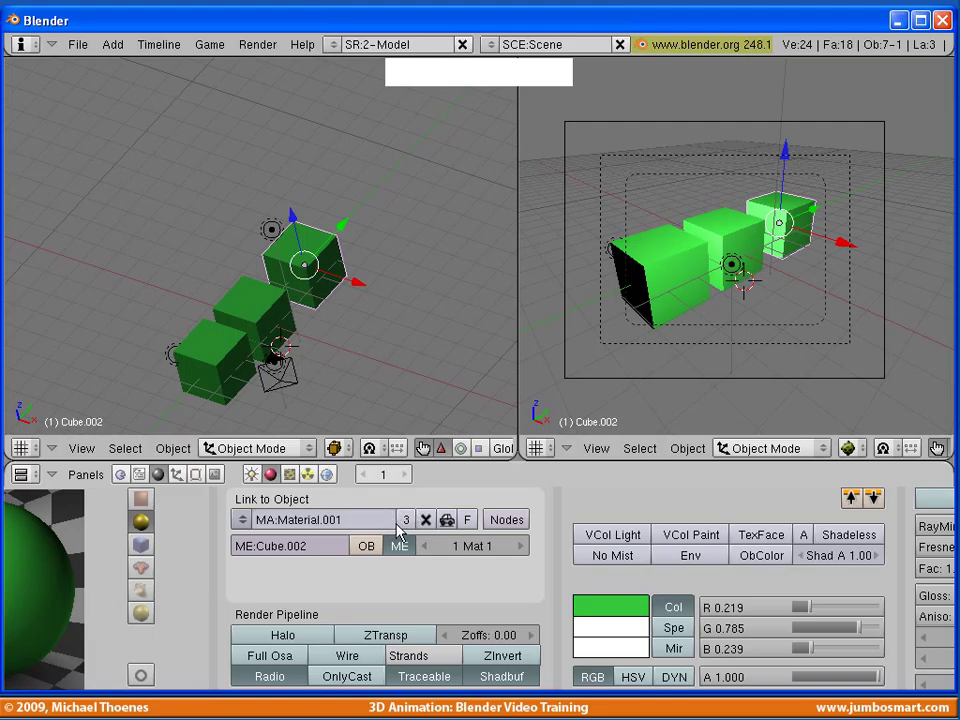
left_click(247, 521)
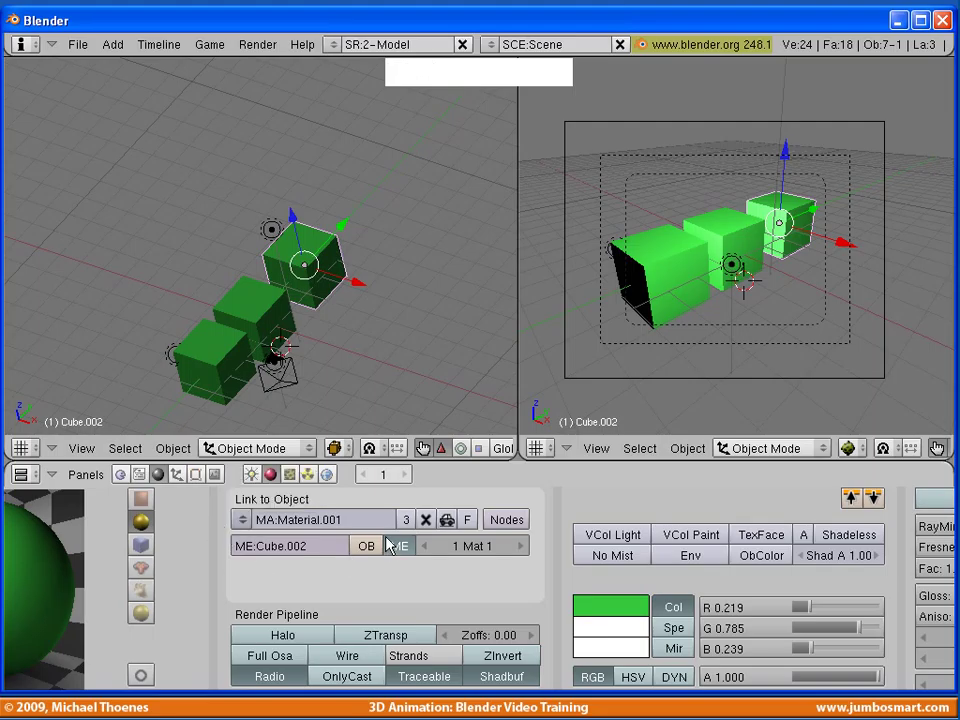
left_click(242, 520)
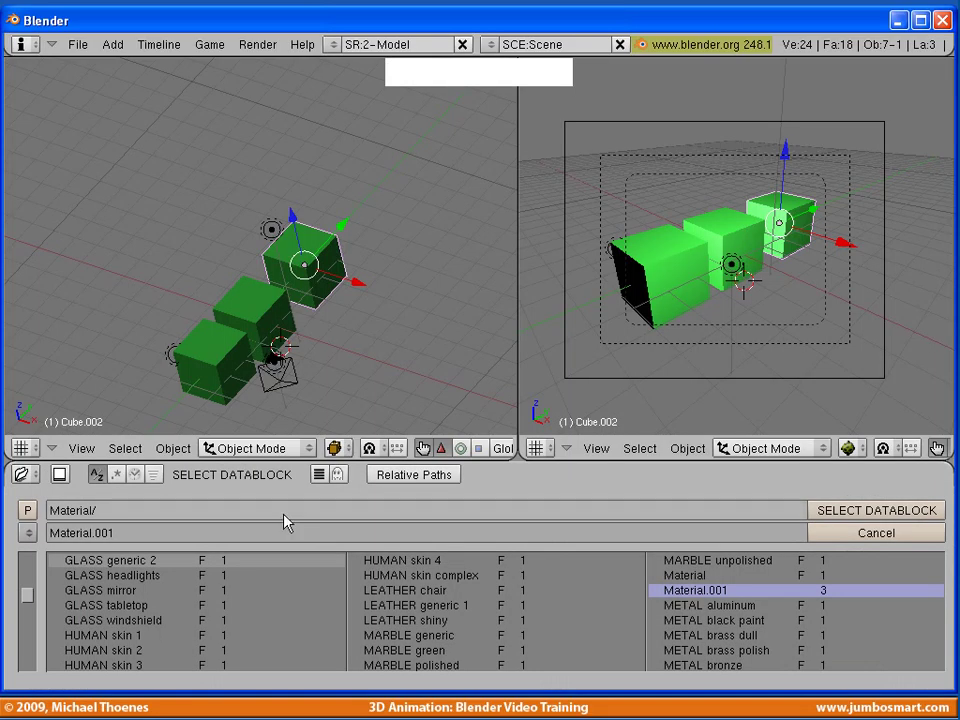
Examine which existing materials are available for the farthest cube, from ANIMAL to WOOD, and close the list without choosing one.
scroll(401, 590, "down", 3)
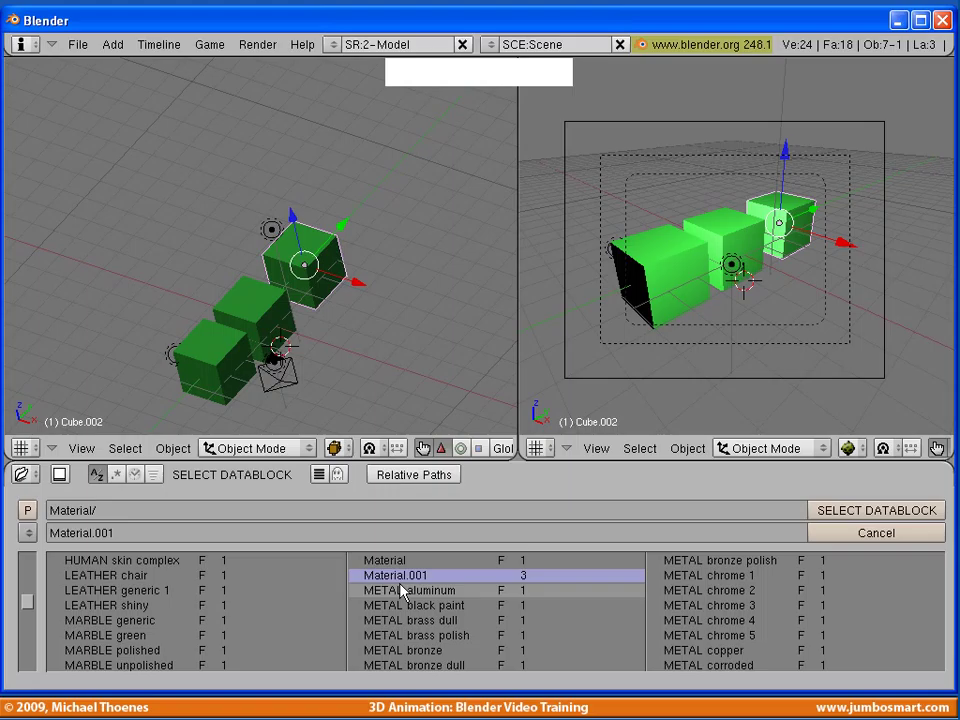
scroll(401, 590, "down", 2)
scroll(401, 592, "down", 5)
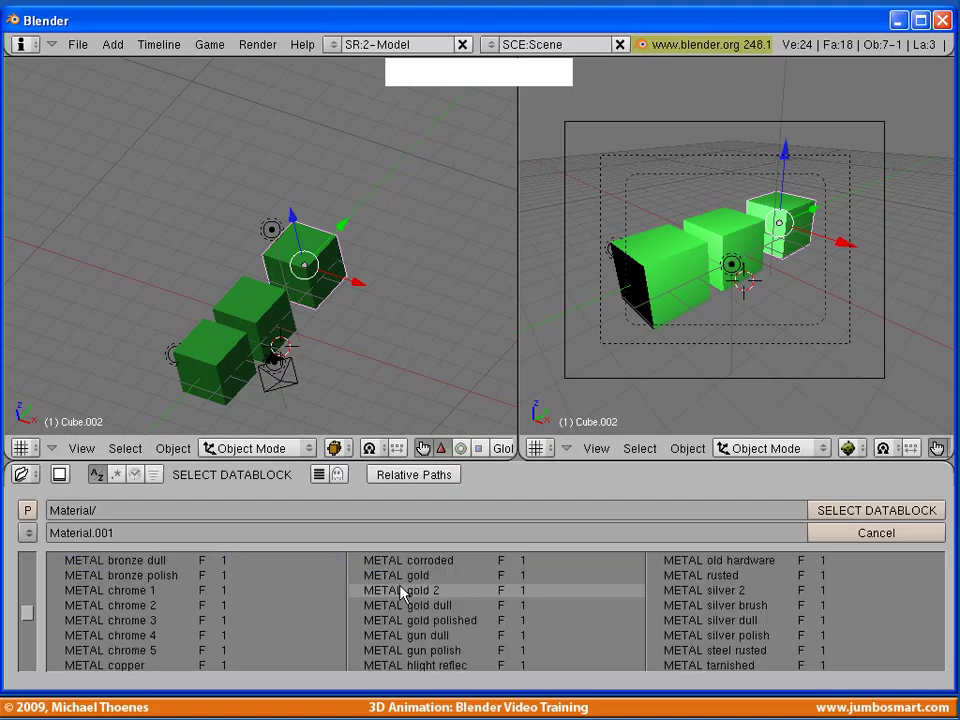
scroll(401, 592, "down", 6)
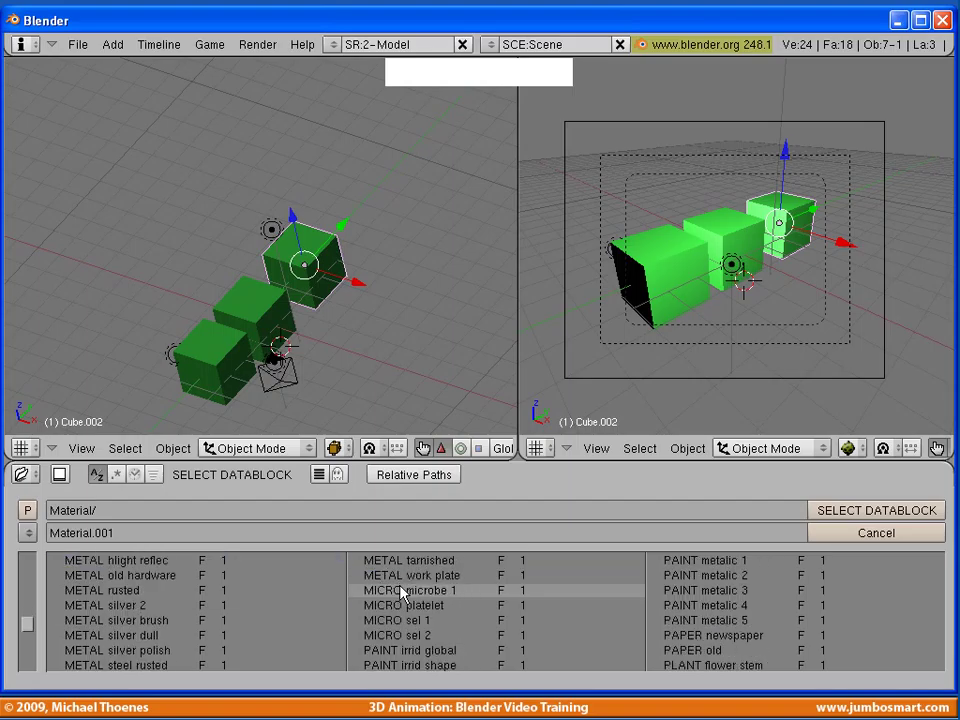
scroll(401, 592, "down", 6)
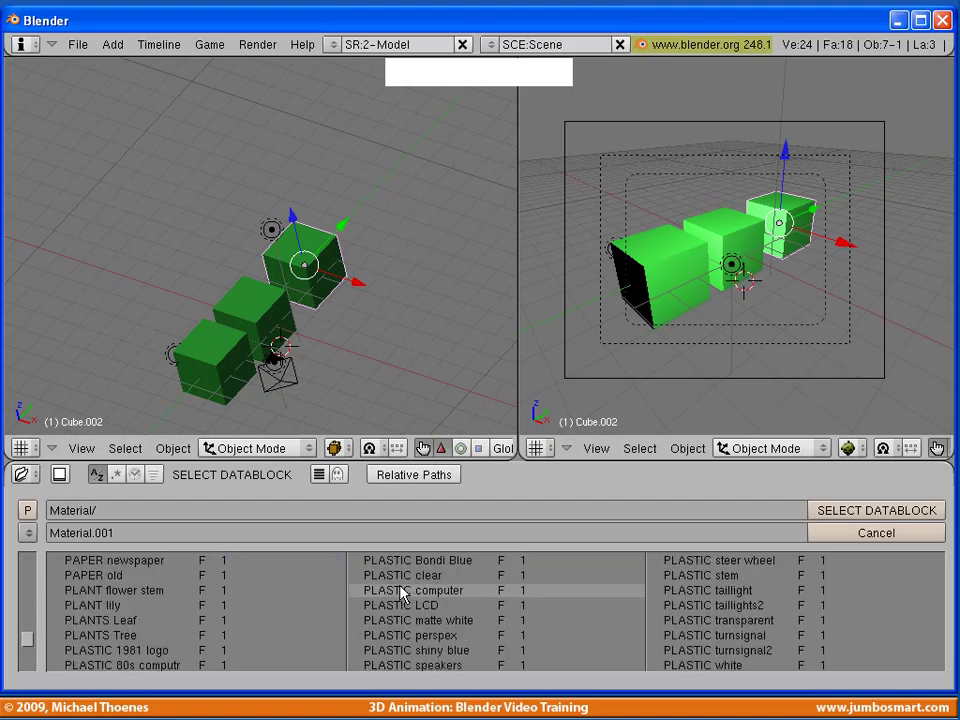
scroll(401, 592, "down", 6)
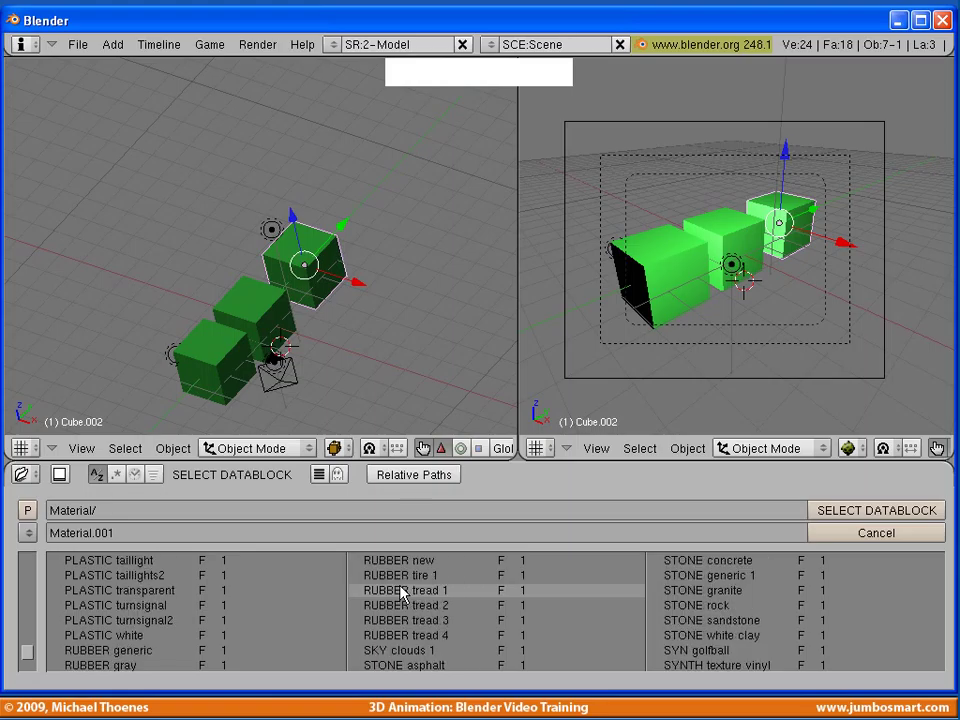
scroll(401, 592, "down", 1)
scroll(401, 592, "up", 6)
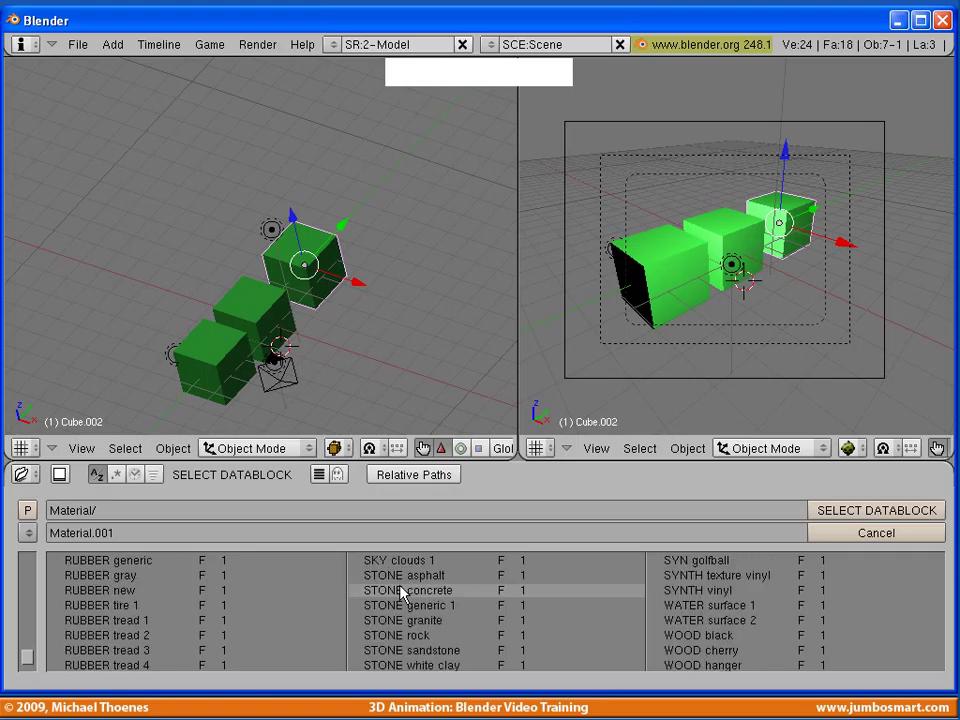
scroll(401, 592, "up", 3)
scroll(401, 592, "up", 4)
scroll(401, 592, "up", 3)
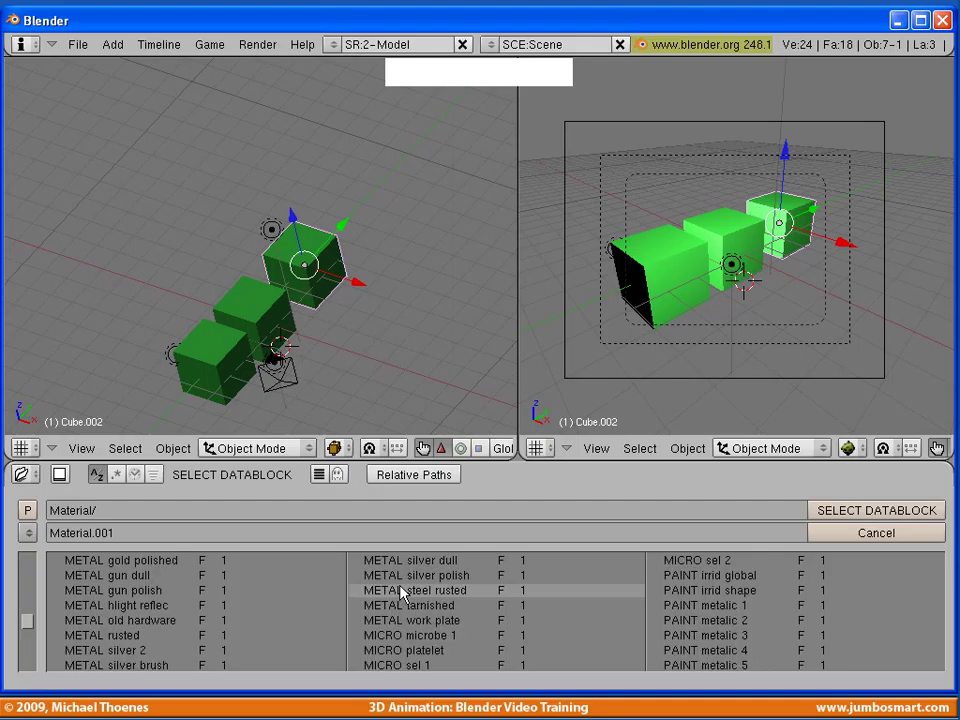
scroll(401, 592, "up", 5)
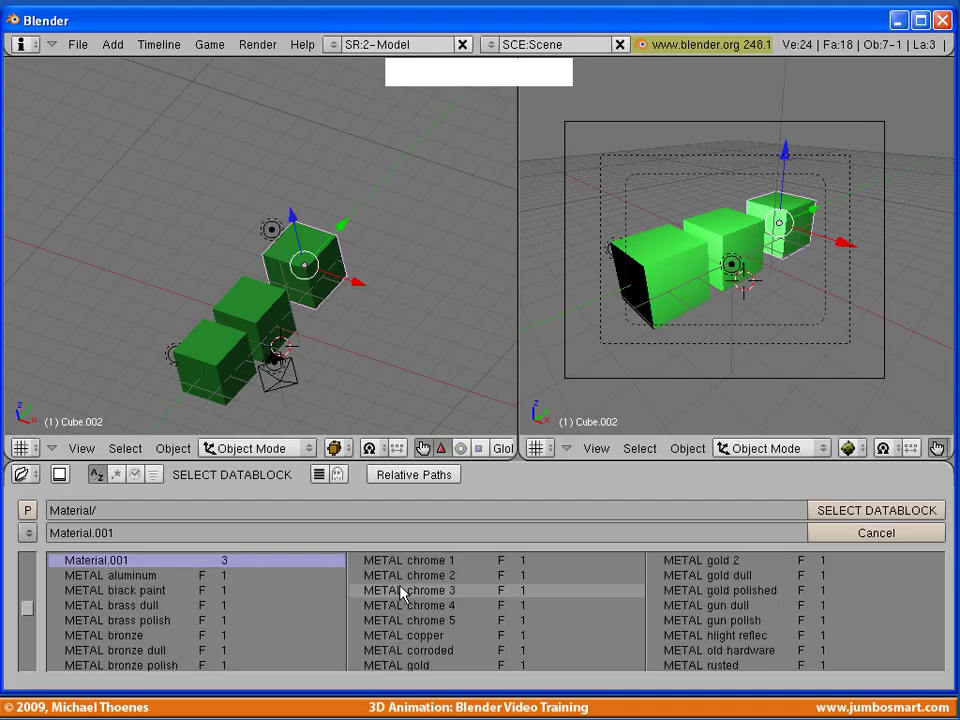
scroll(401, 592, "up", 3)
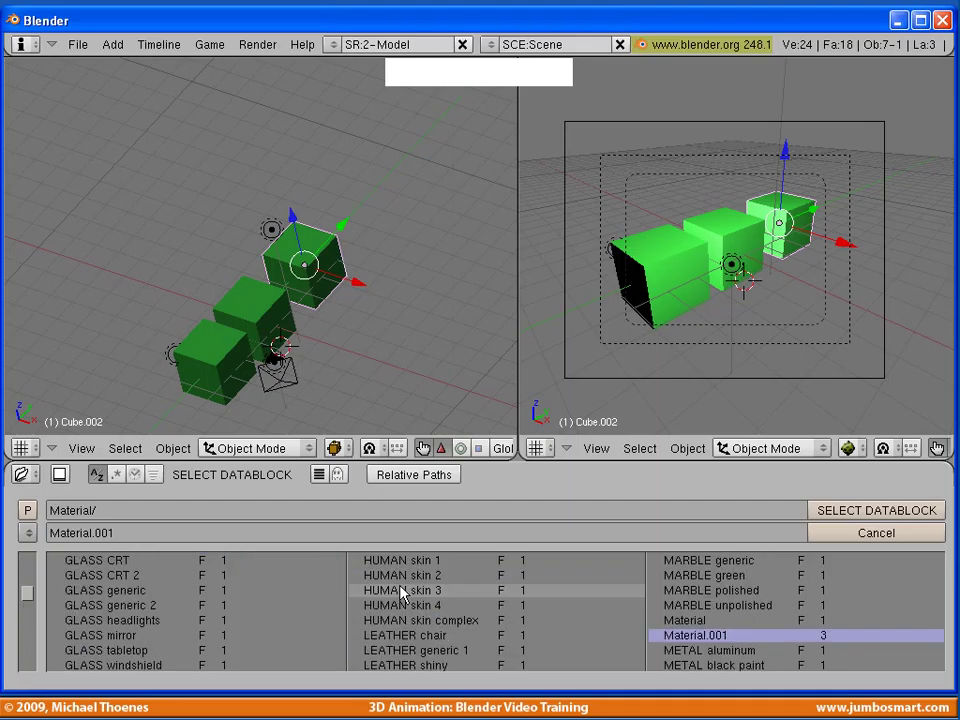
scroll(401, 592, "up", 5)
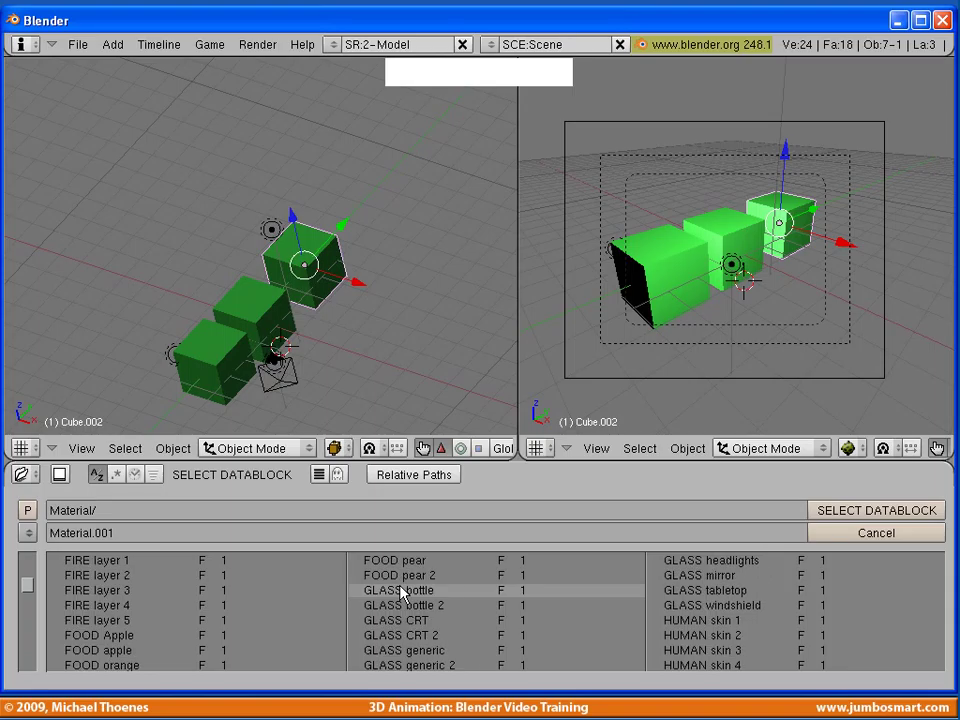
scroll(401, 592, "up", 4)
scroll(401, 592, "up", 5)
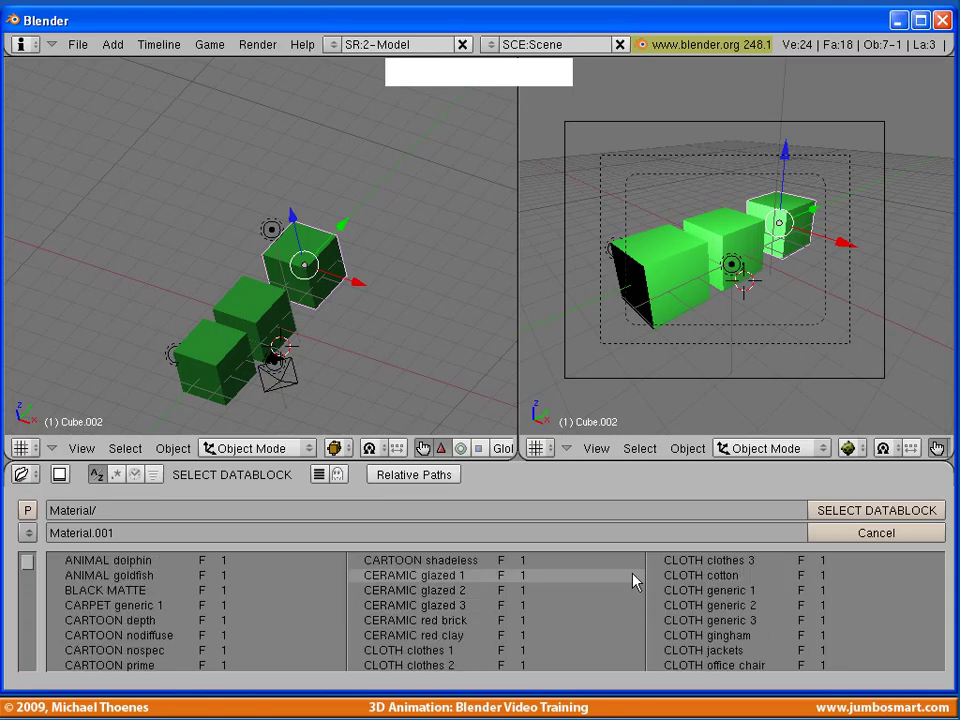
left_click(862, 542)
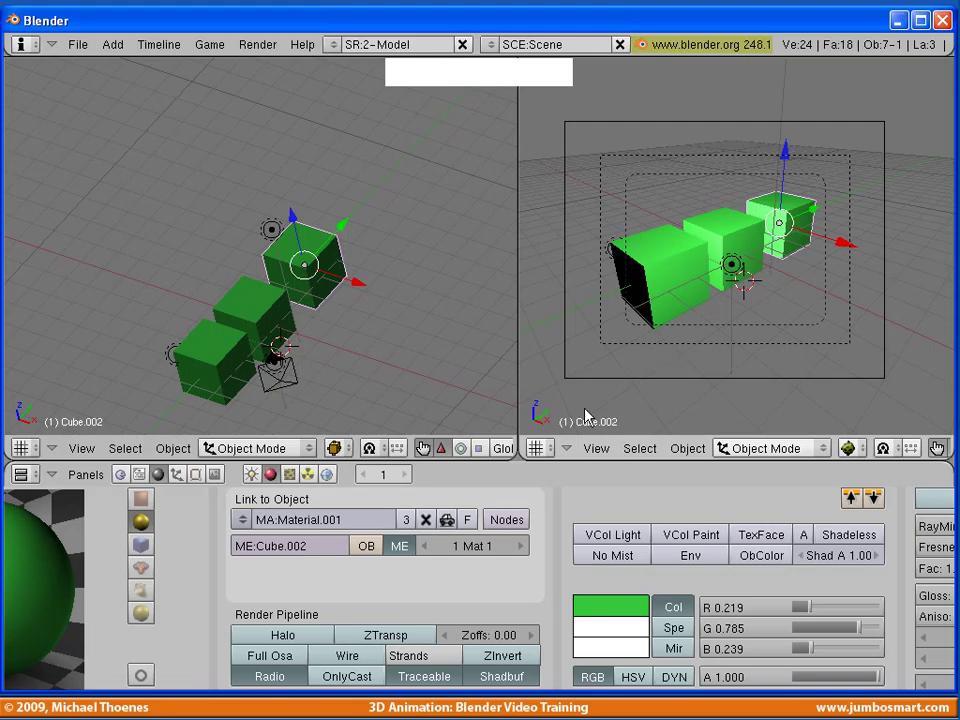
Make the farthest cube's material single-user and colour it orange at about R 0.885, G 0.469, B 0.120.
left_click(407, 522)
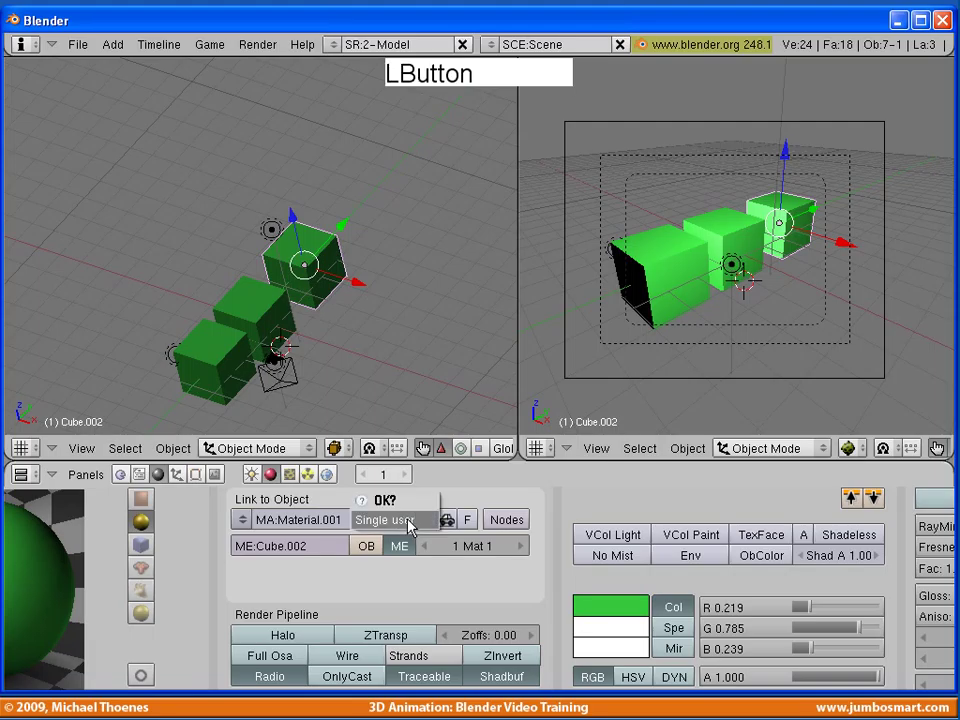
left_click(410, 522)
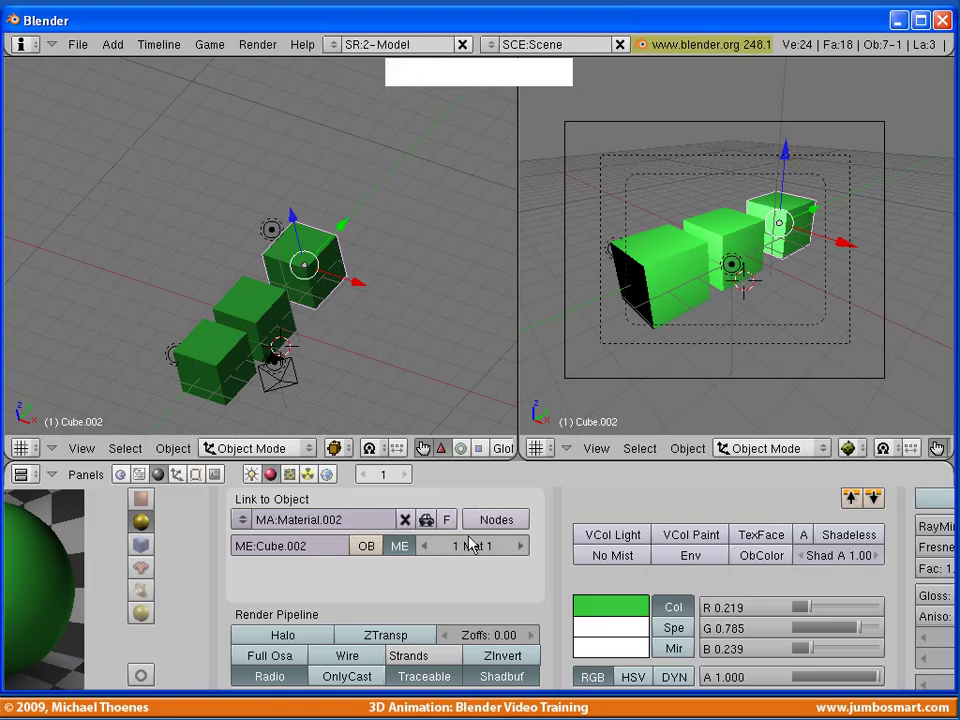
left_click(604, 611)
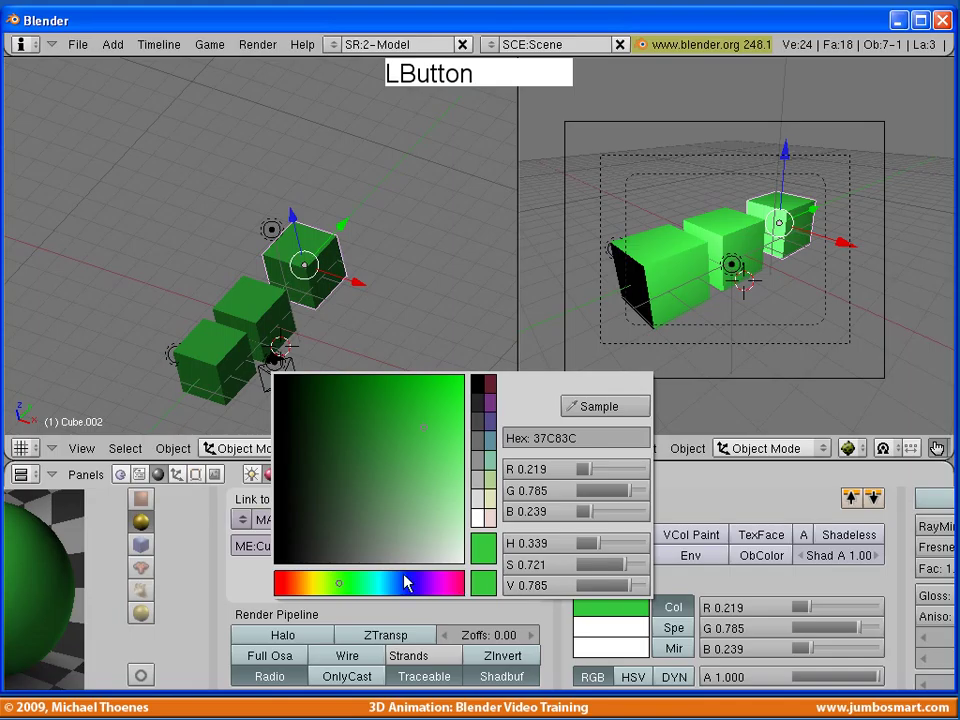
left_click(291, 585)
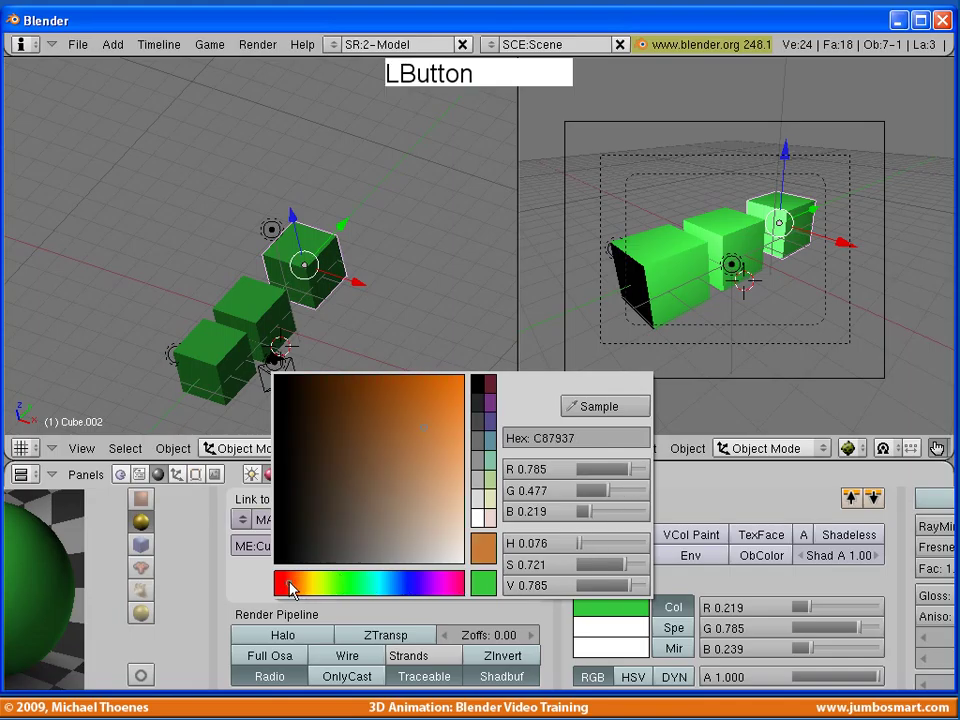
left_click_drag(445, 409, 448, 407)
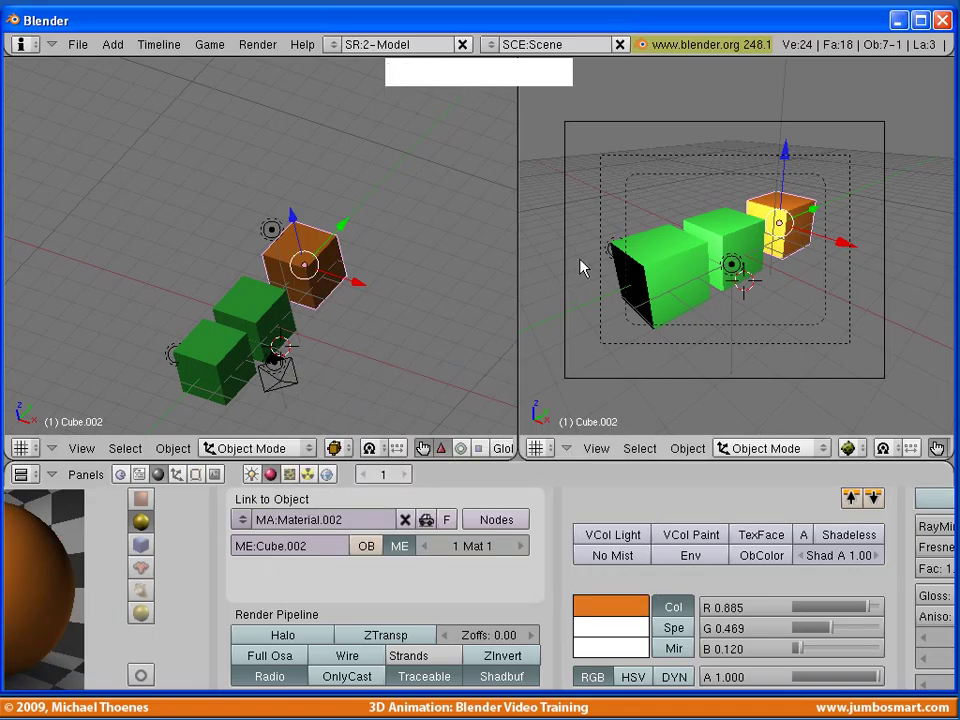
Recolour the material shared by the nearest and middle cubes, first a darker green, then blue at about R 0.206, G 0.373, B 0.648.
right_click(677, 281)
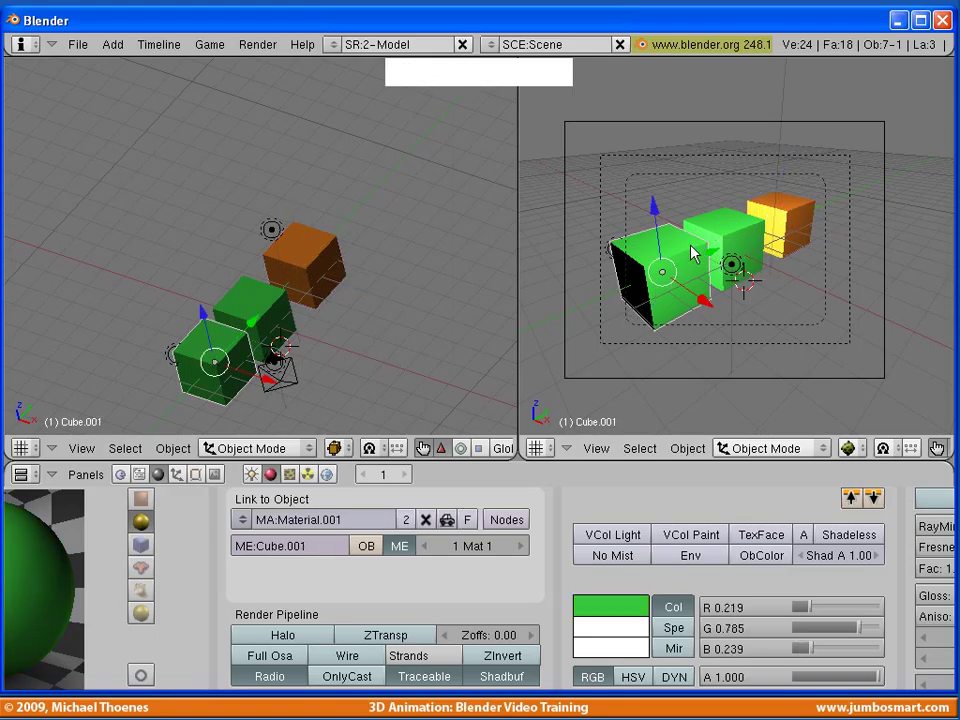
left_click(598, 603)
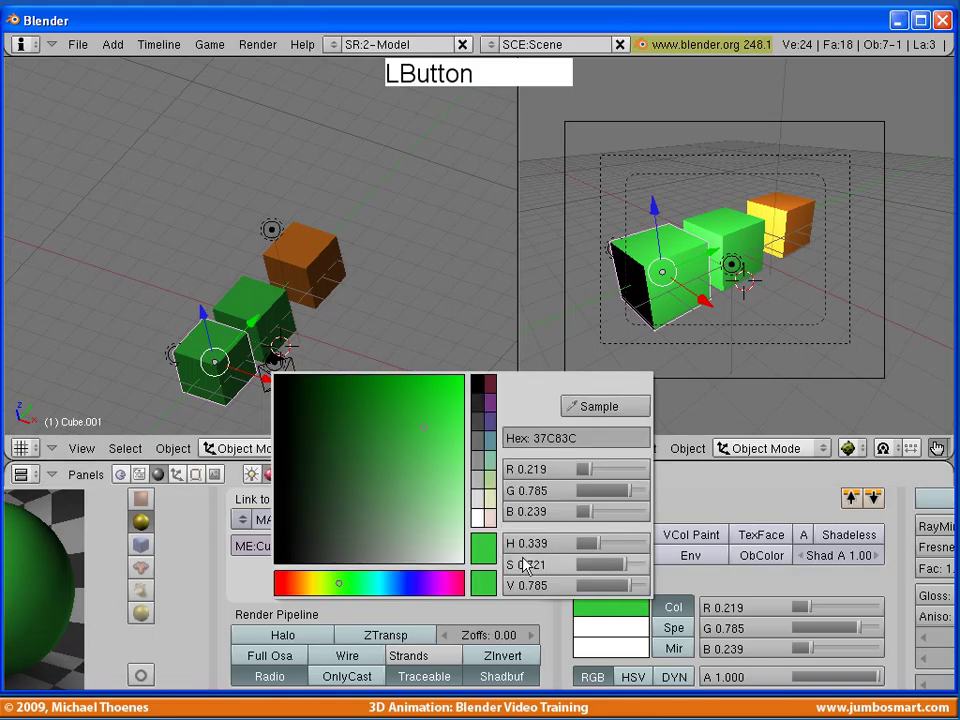
left_click(417, 438)
left_click_drag(417, 438, 399, 441)
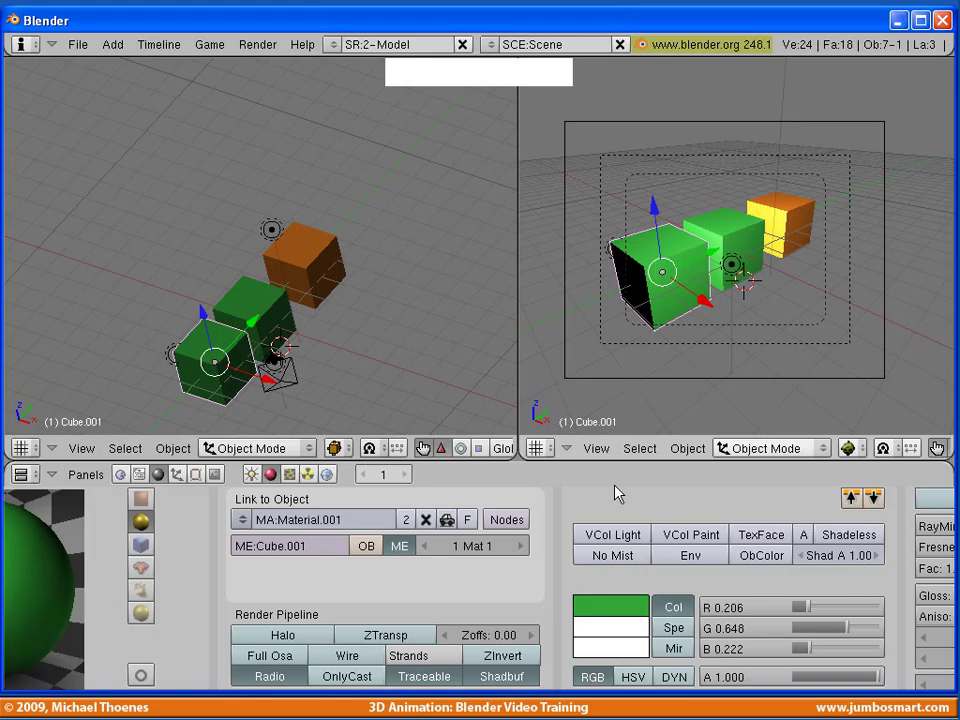
left_click(600, 604)
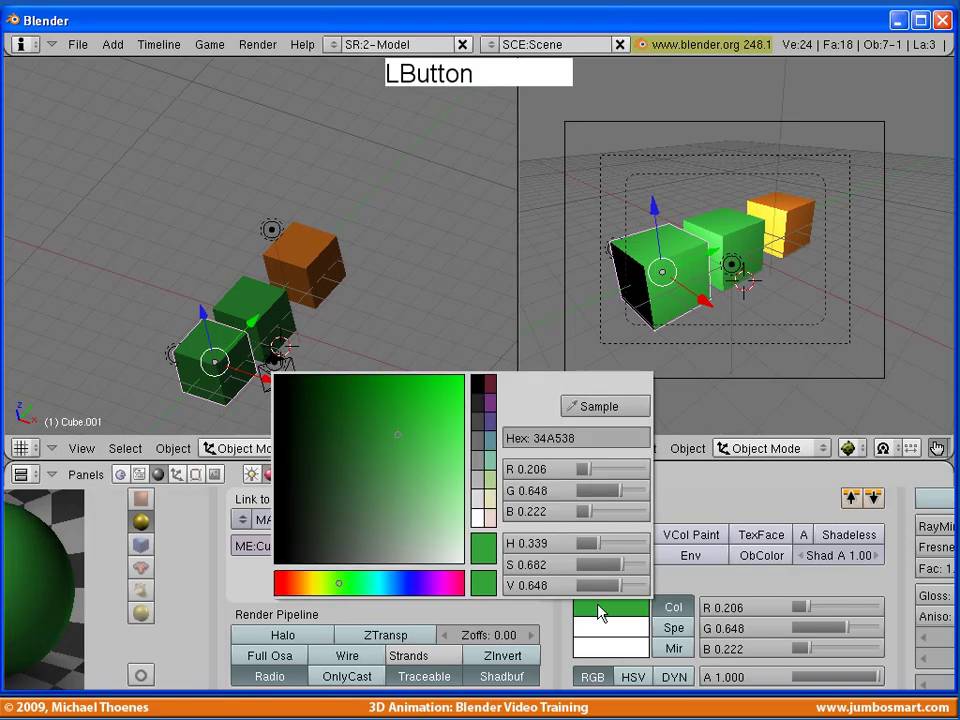
left_click_drag(363, 598, 391, 598)
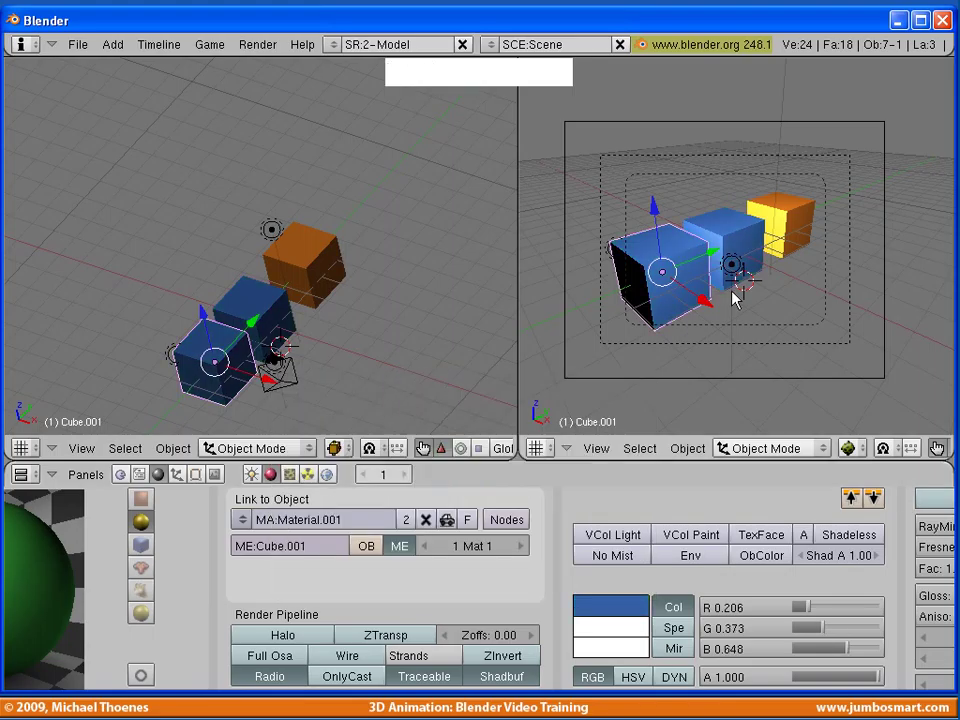
Set the shared material of the nearest and middle cubes to green, about R 0.238, G 0.747, B 0.325.
left_click(610, 613)
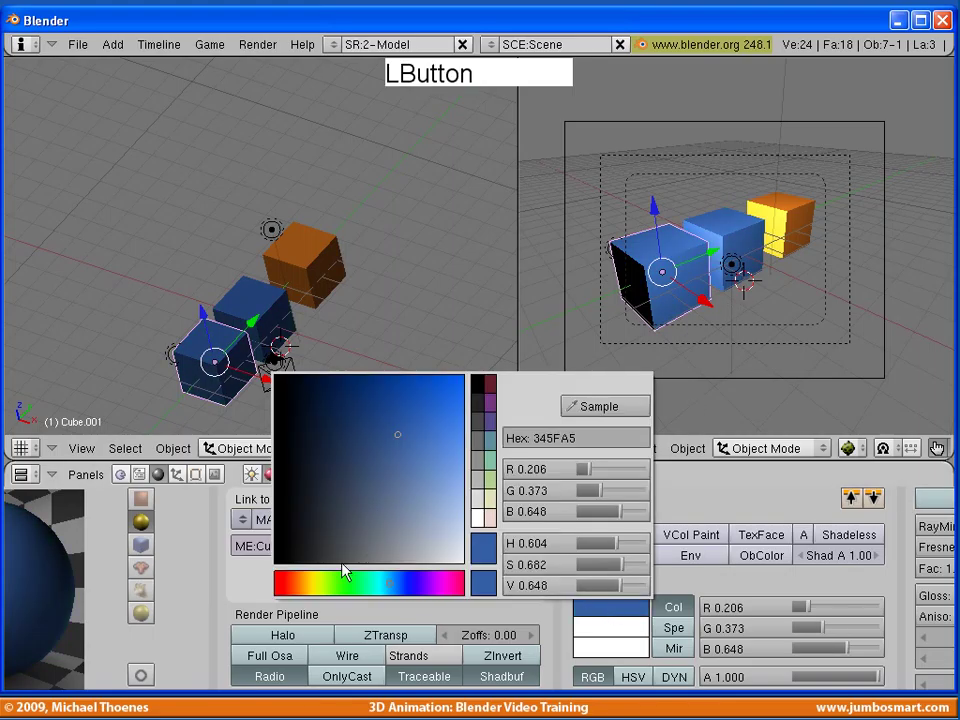
left_click(345, 587)
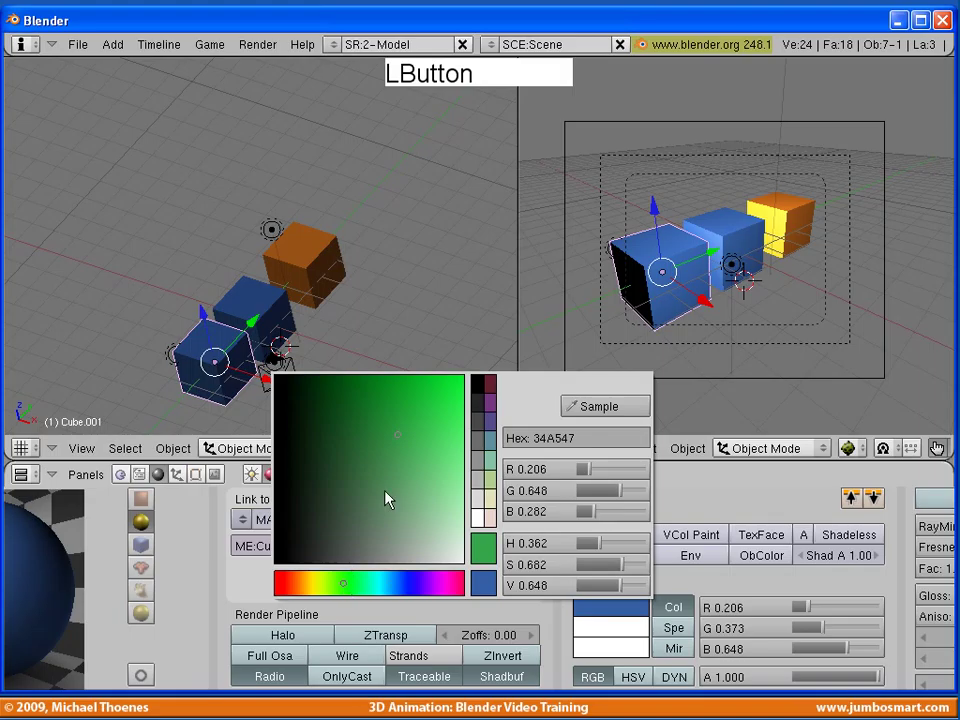
left_click_drag(407, 462, 418, 441)
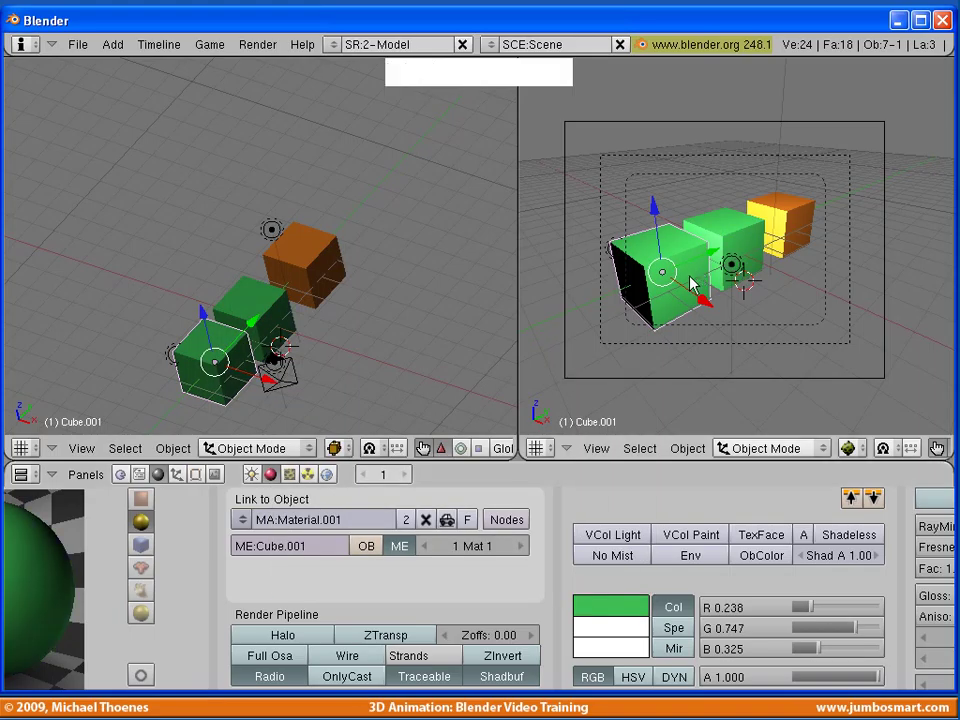
Make the nearest cube's material single-user and colour it blue-violet at about R 0.301, G 0.238, B 0.747.
left_click(409, 522)
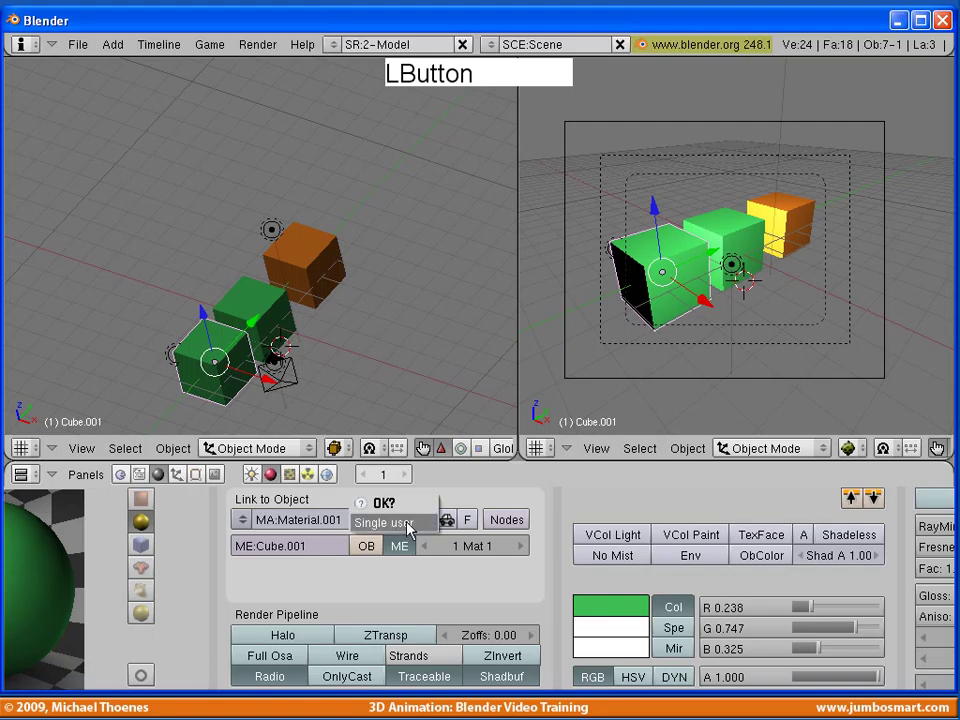
left_click(408, 524)
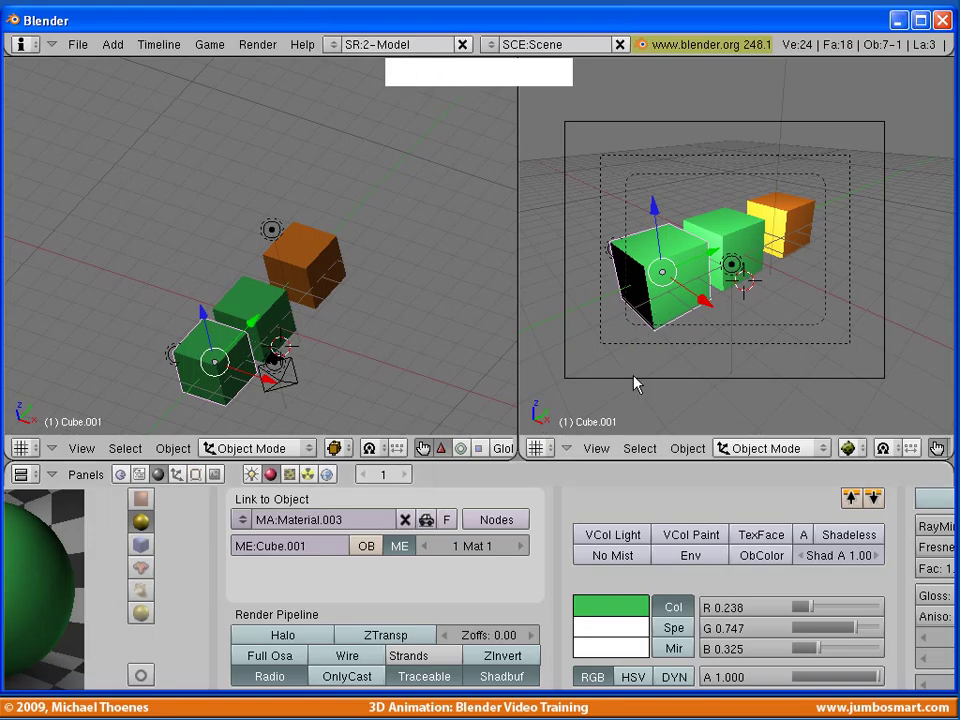
left_click(604, 607)
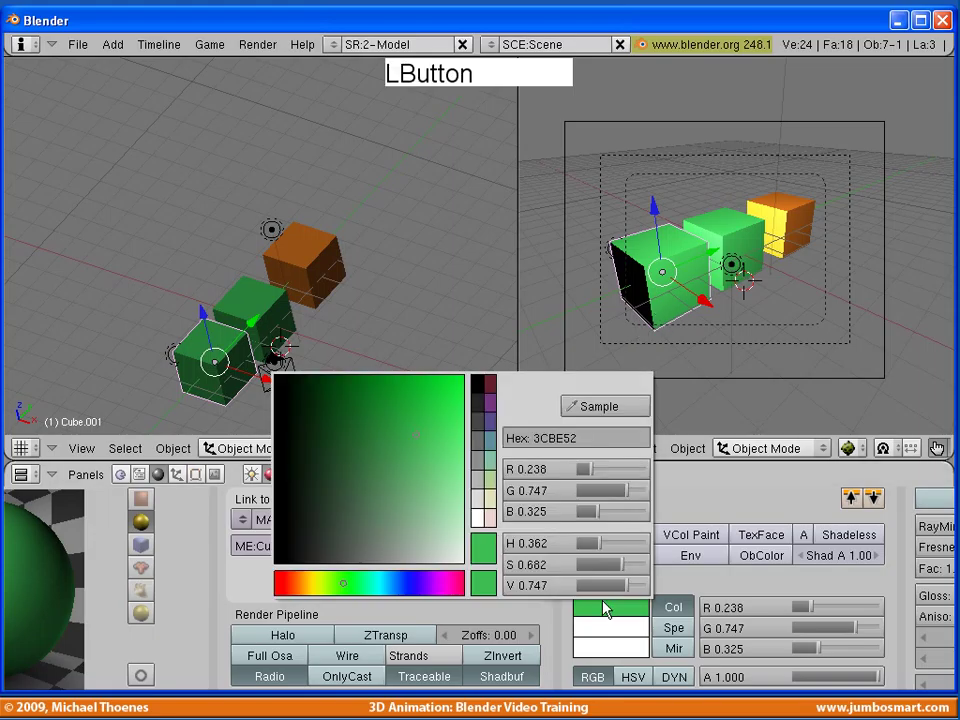
left_click(406, 584)
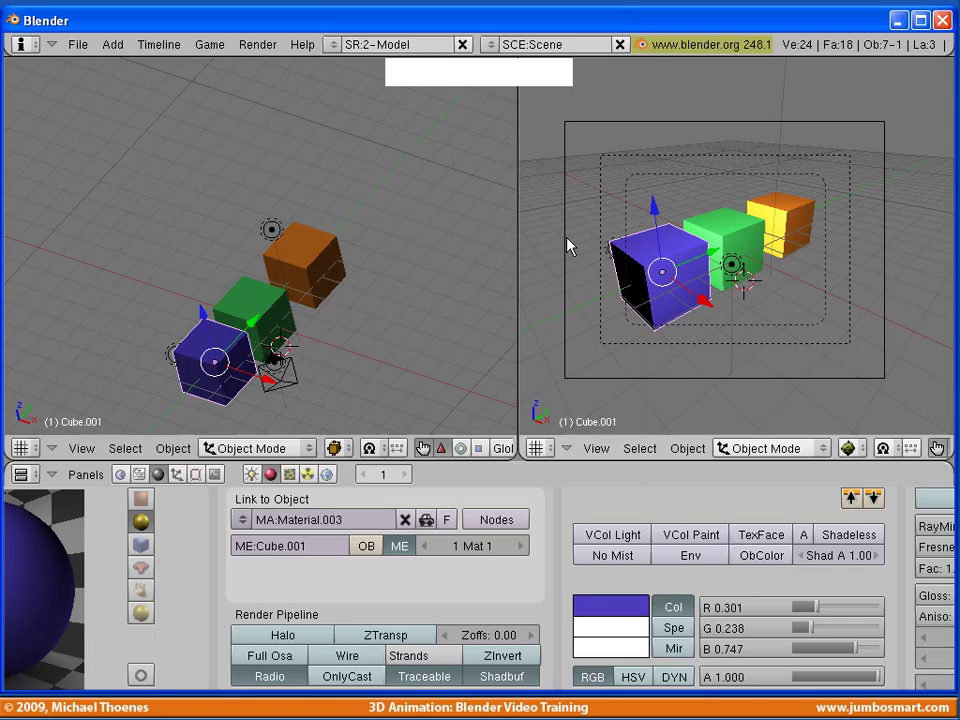
Select the middle, nearest and farthest cubes one after another to compare their materials.
right_click(744, 228)
right_click(677, 255)
right_click(788, 220)
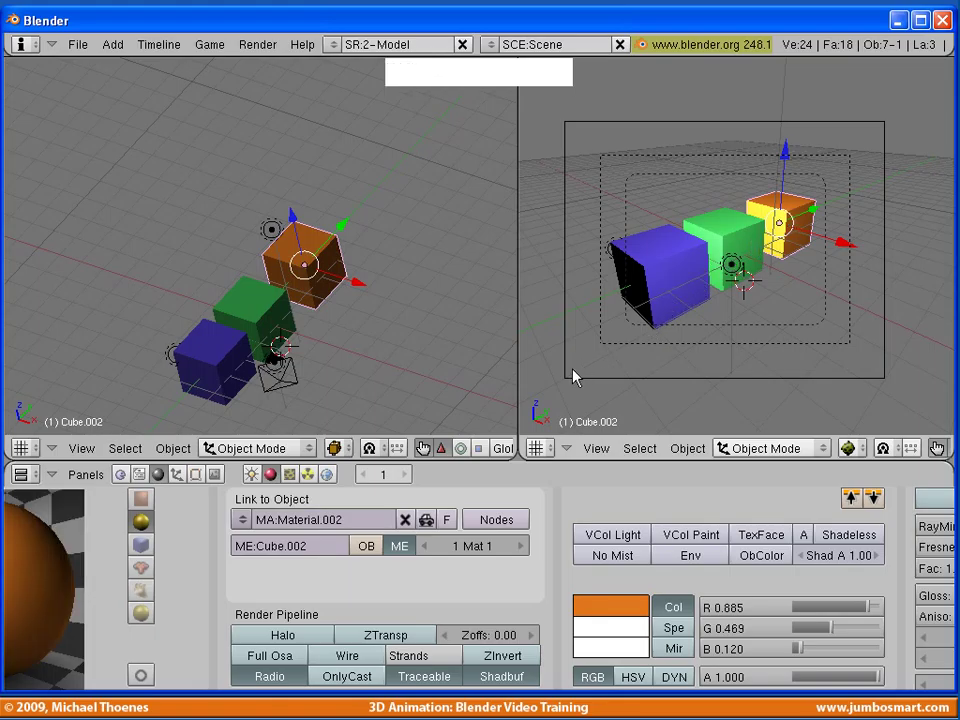
Select the nearest cube and have its material named automatically.
right_click(225, 370)
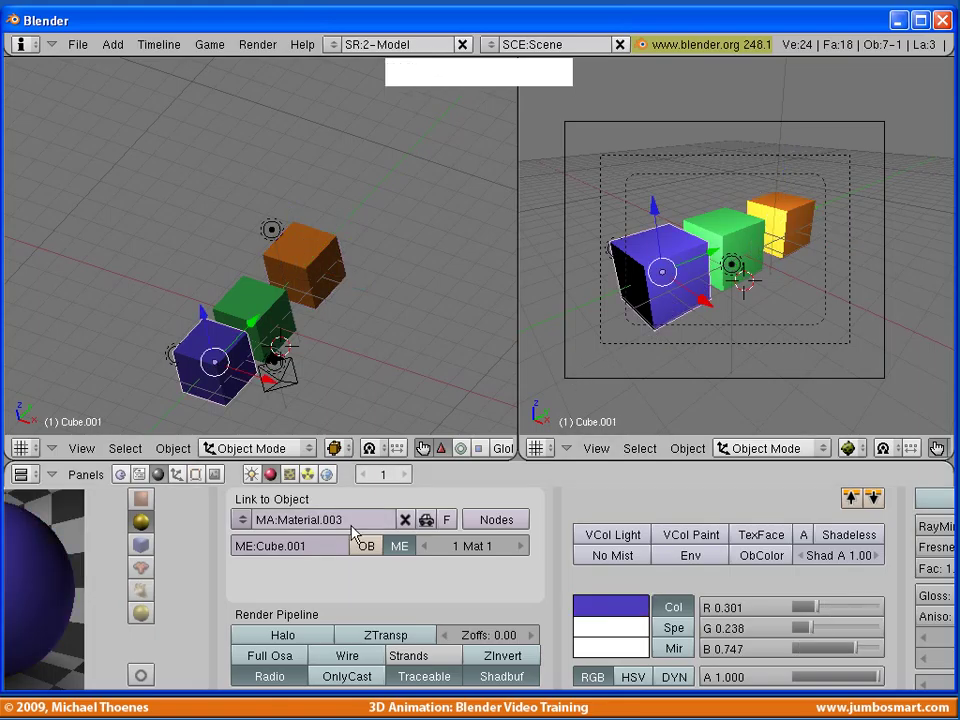
left_click(400, 545)
left_click(427, 521)
Select the middle cube and assign it the existing DarkSky material from the material data browser.
right_click(733, 243)
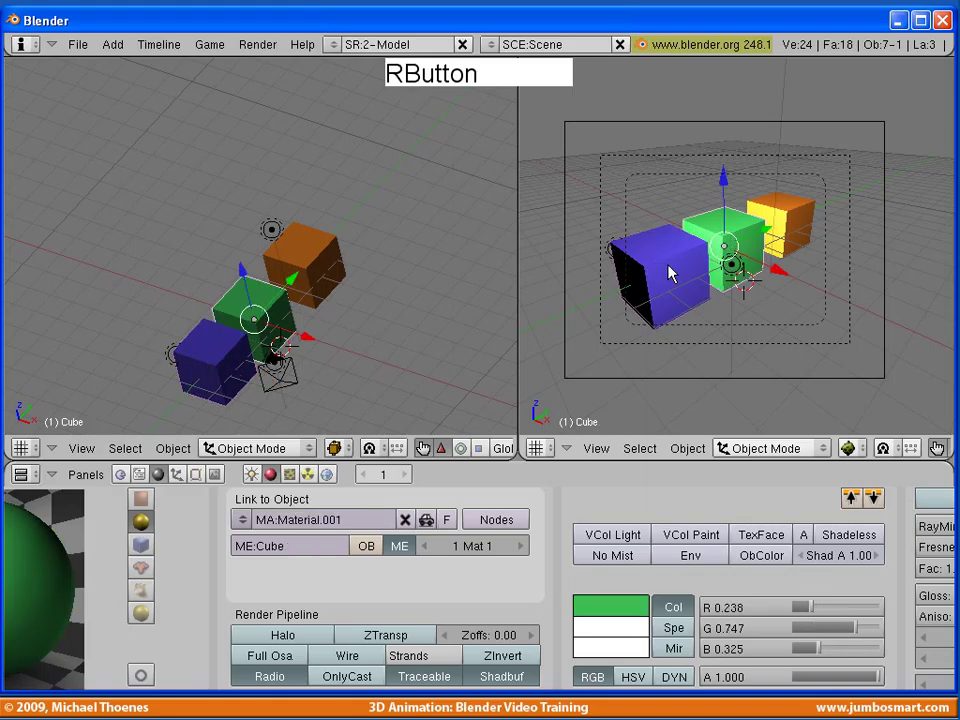
left_click(241, 522)
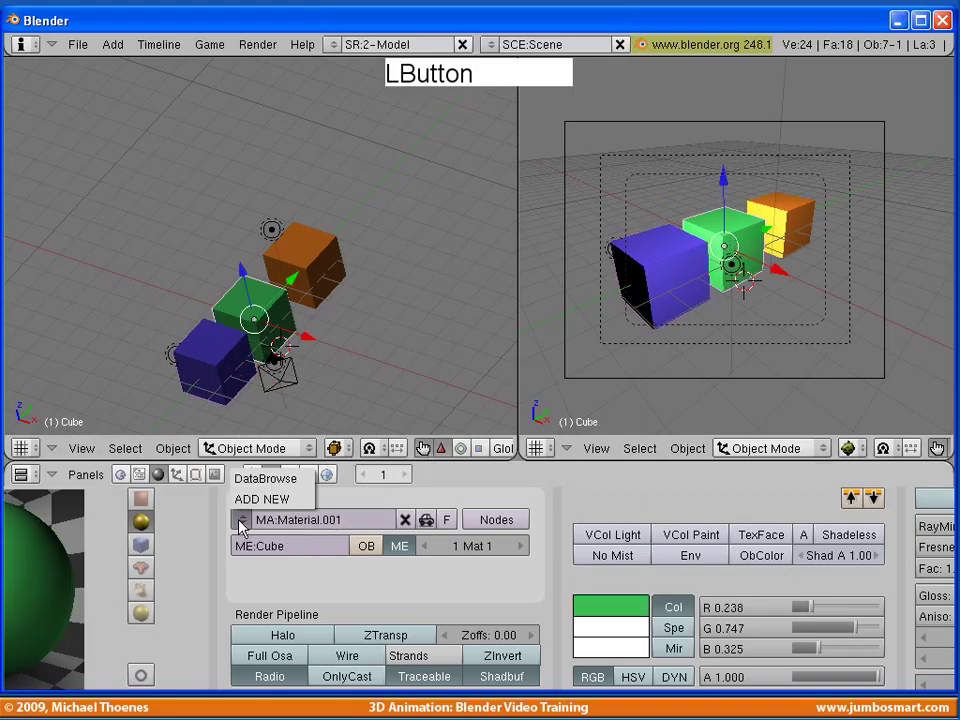
left_click(256, 480)
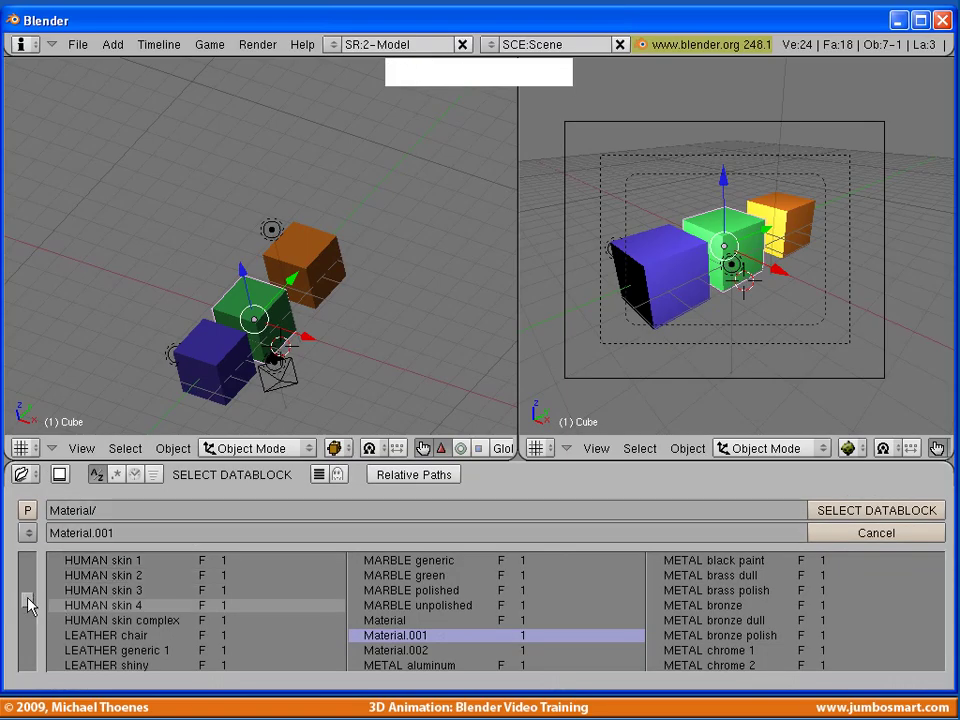
left_click_drag(28, 604, 27, 569)
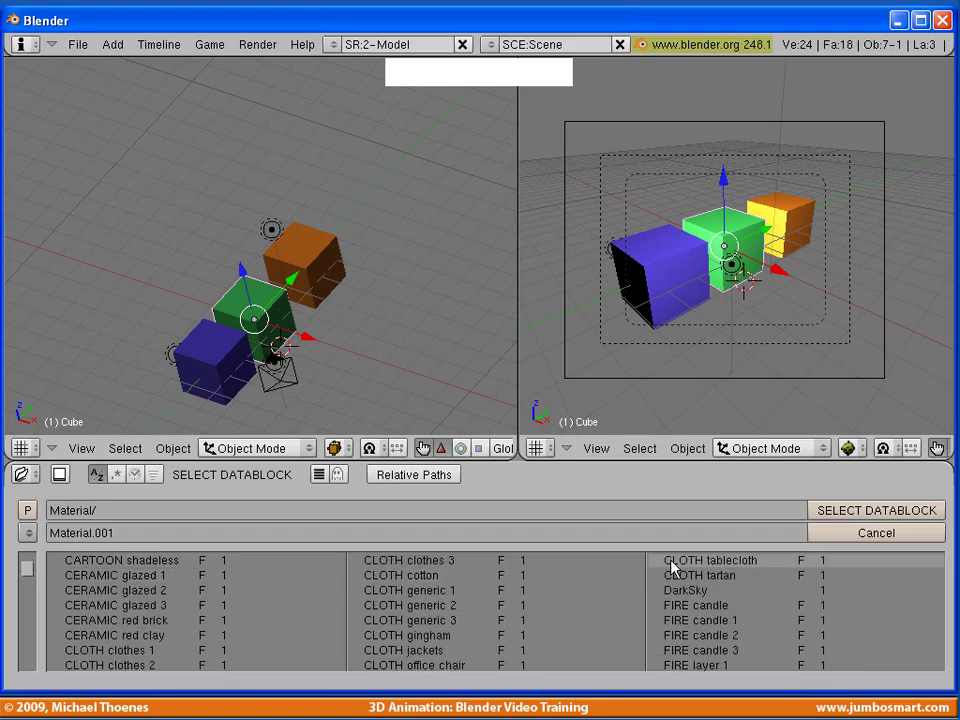
left_click(694, 591)
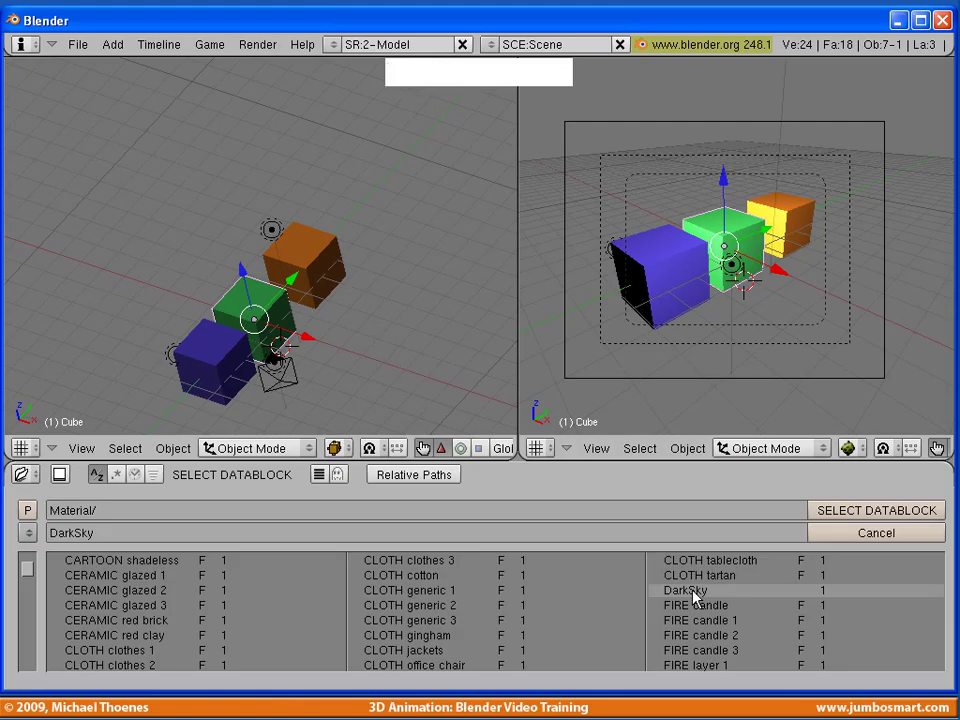
left_click(835, 512)
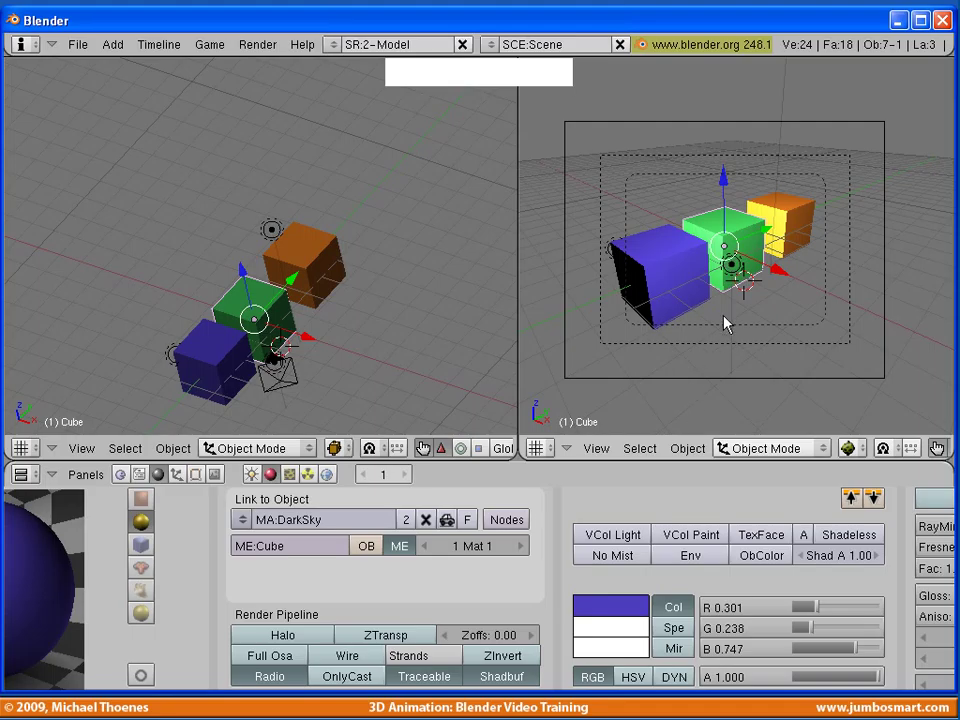
left_click(730, 316)
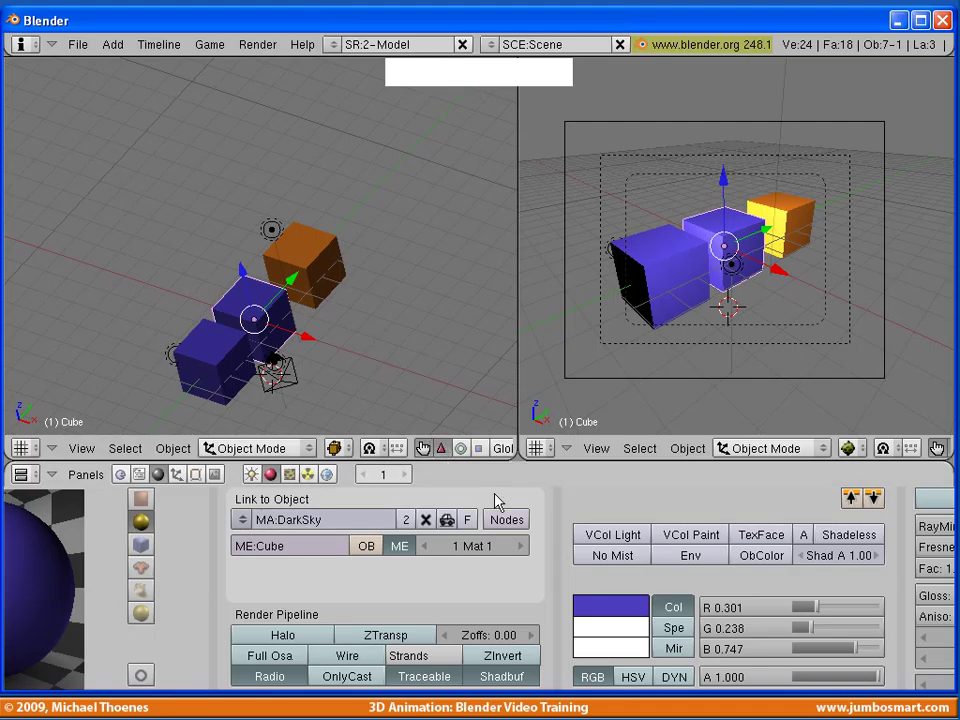
Unlink the DarkSky material from the middle cube and add a new material to it.
left_click(405, 522)
left_click(425, 520)
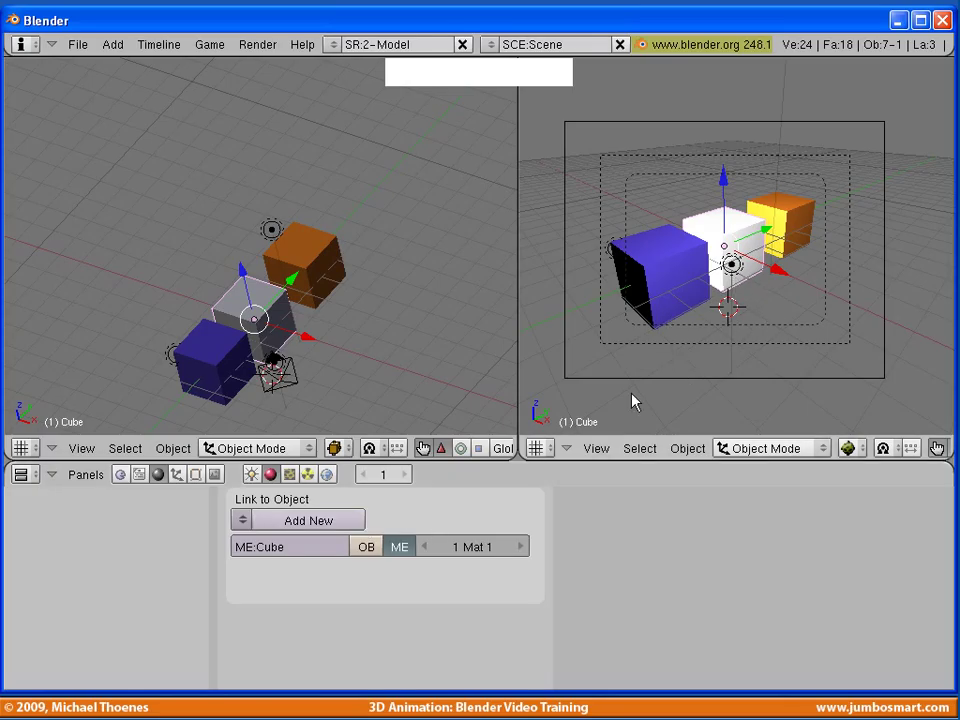
left_click(342, 522)
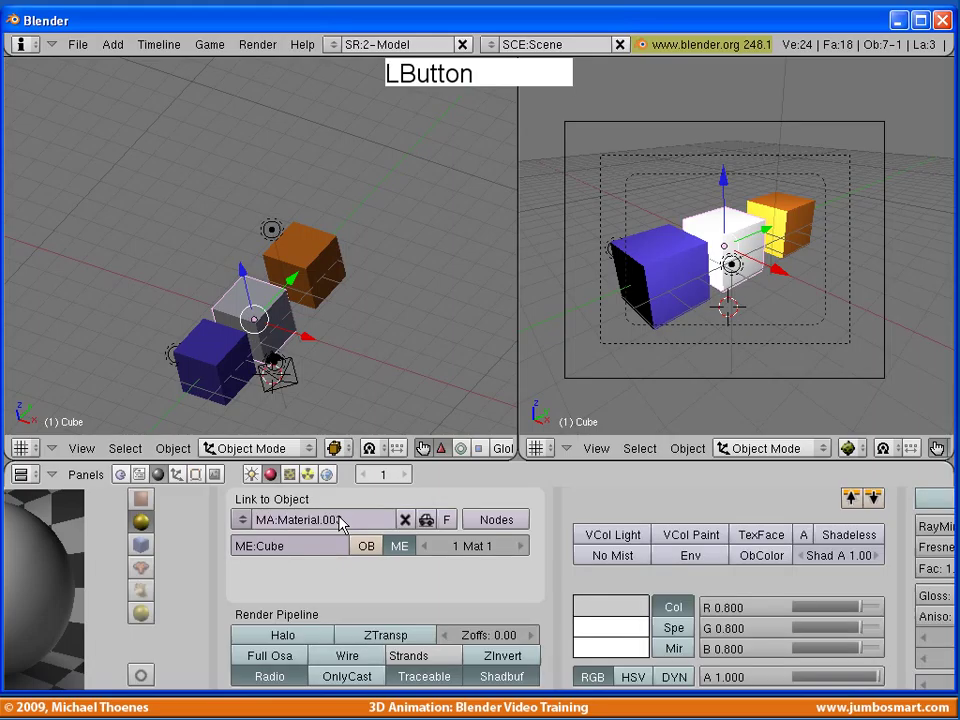
Colour the middle cube's new material sea green at about R 0.140, G 0.599, B 0.355 and have it named automatically.
left_click(600, 608)
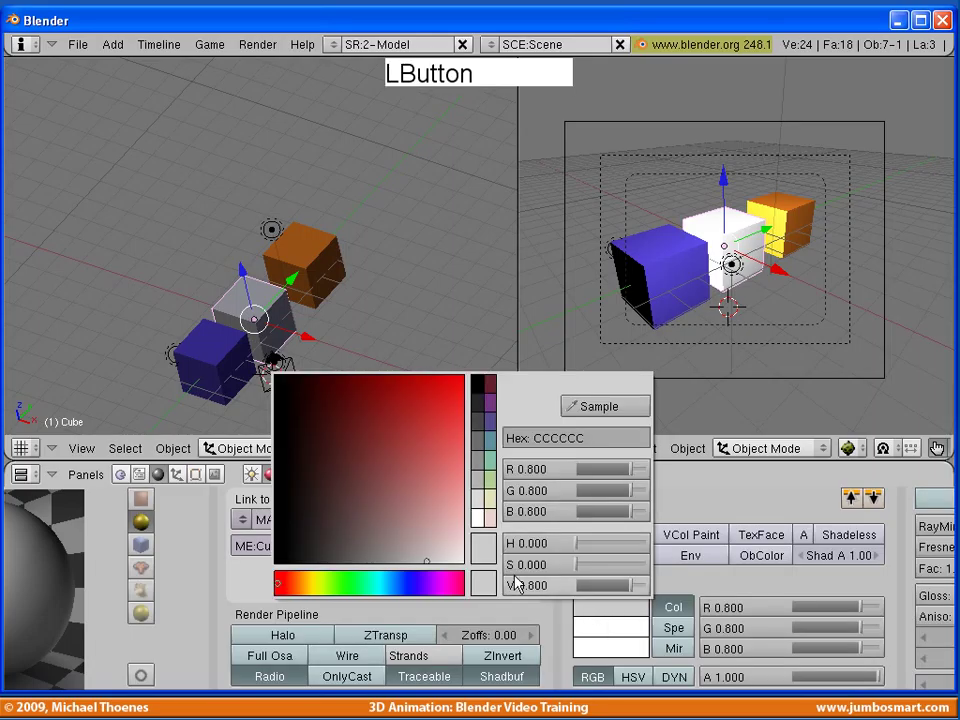
left_click(353, 583)
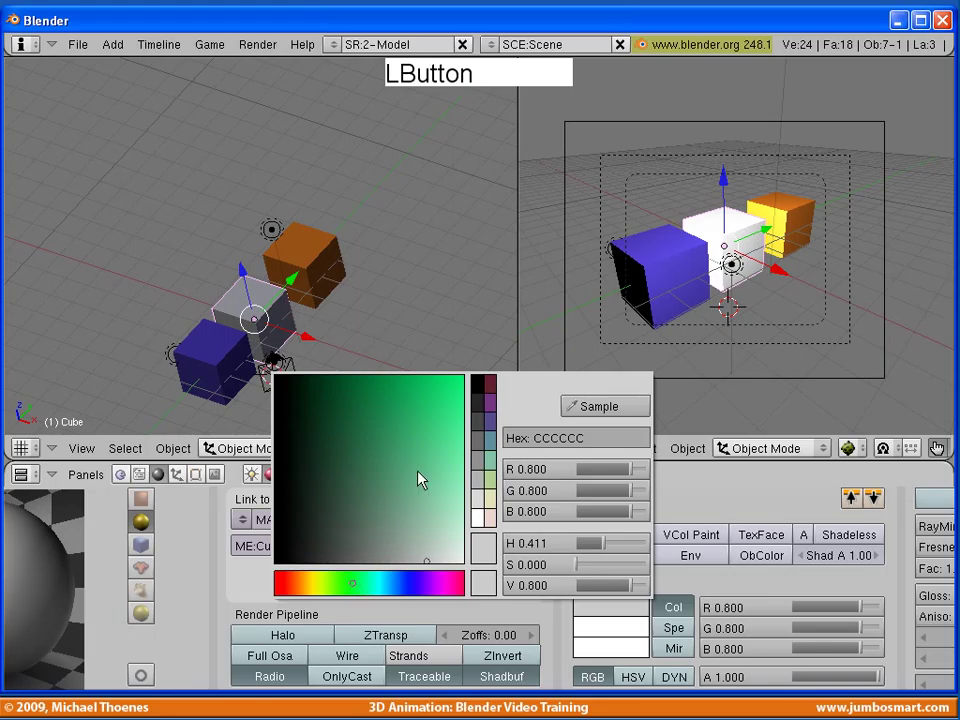
left_click_drag(401, 432, 390, 426)
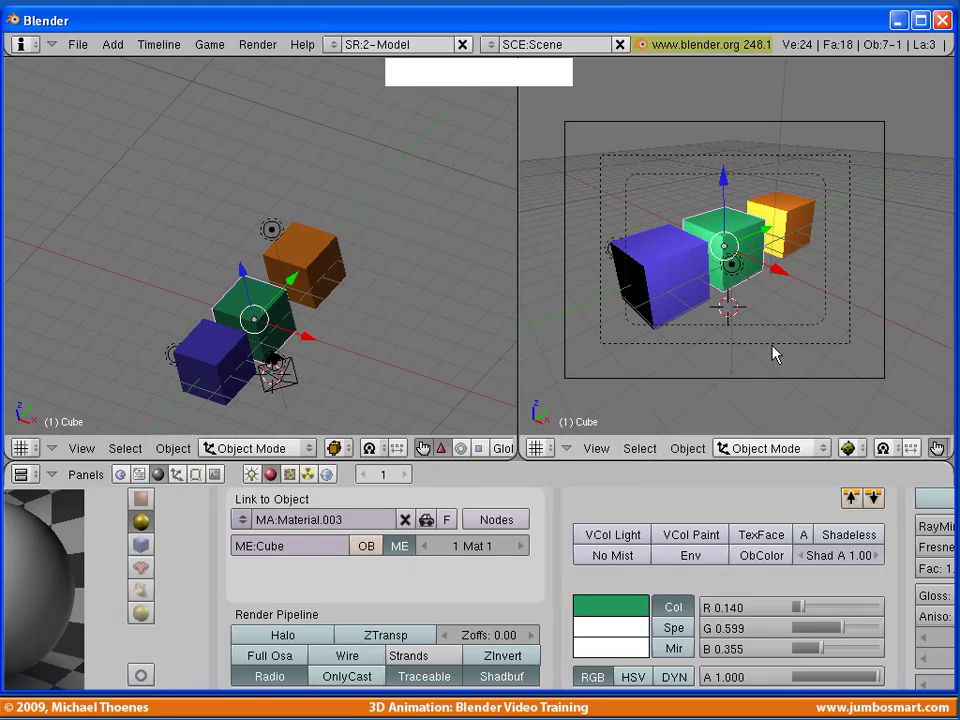
left_click(427, 520)
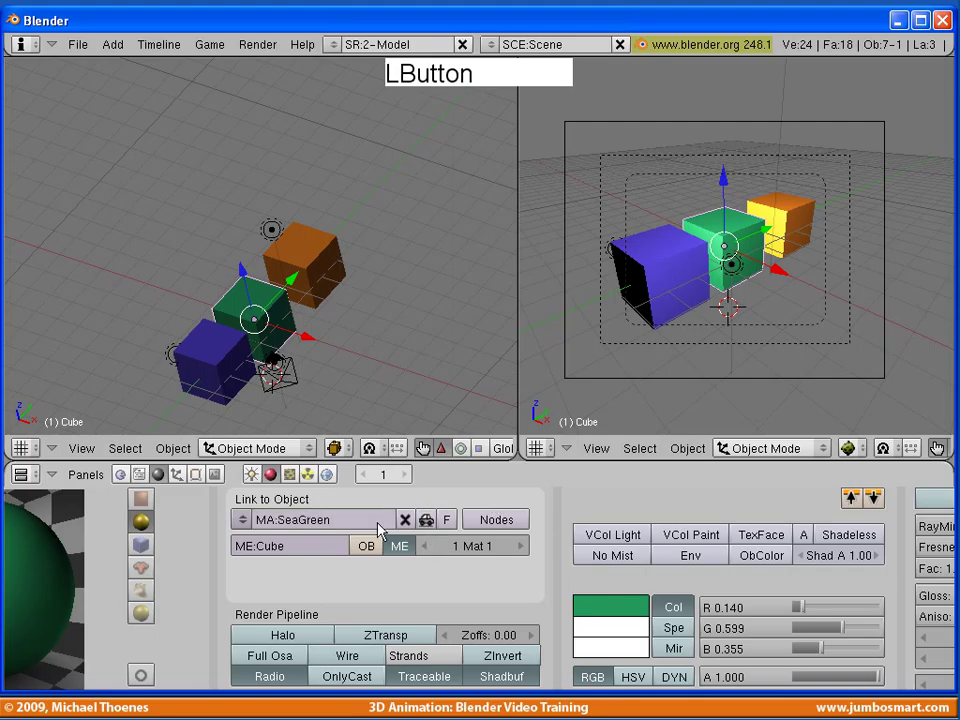